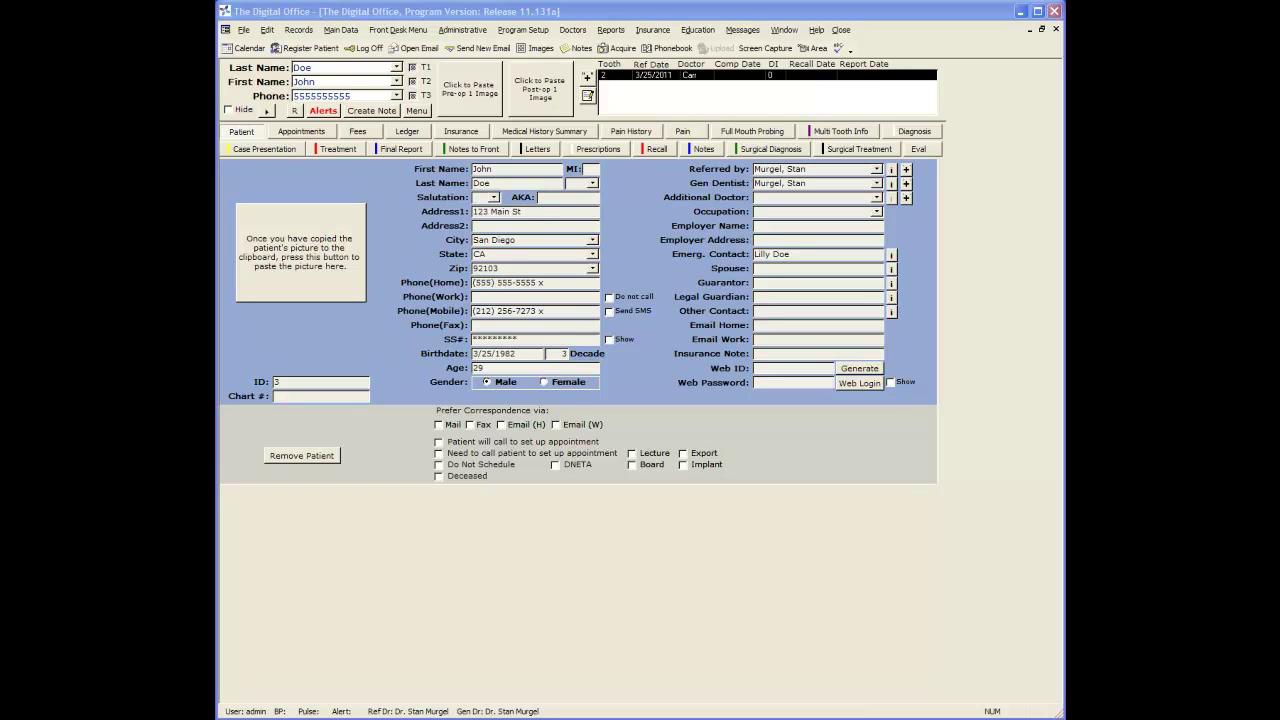
# - Open the doctor information and review the TDO4Endo.com login, SMS login and password, and the mobile number with its Send SMS option
pyautogui.click(466, 31)
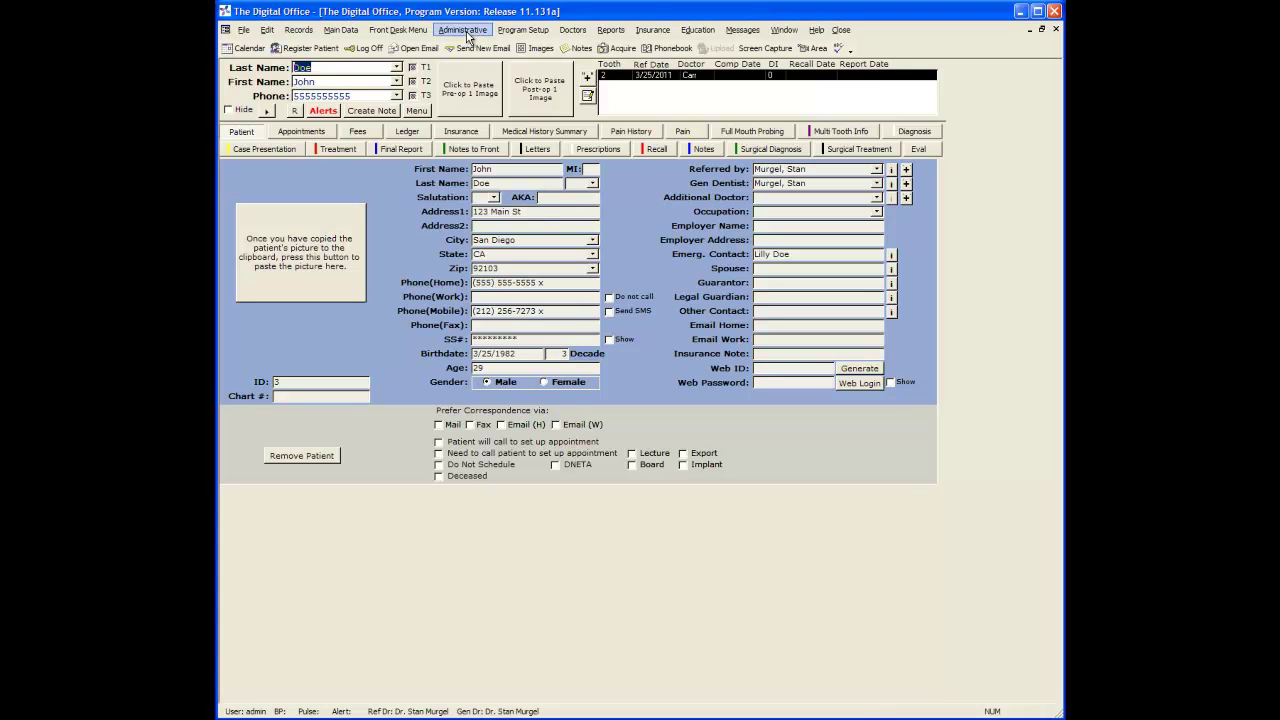
pyautogui.click(495, 61)
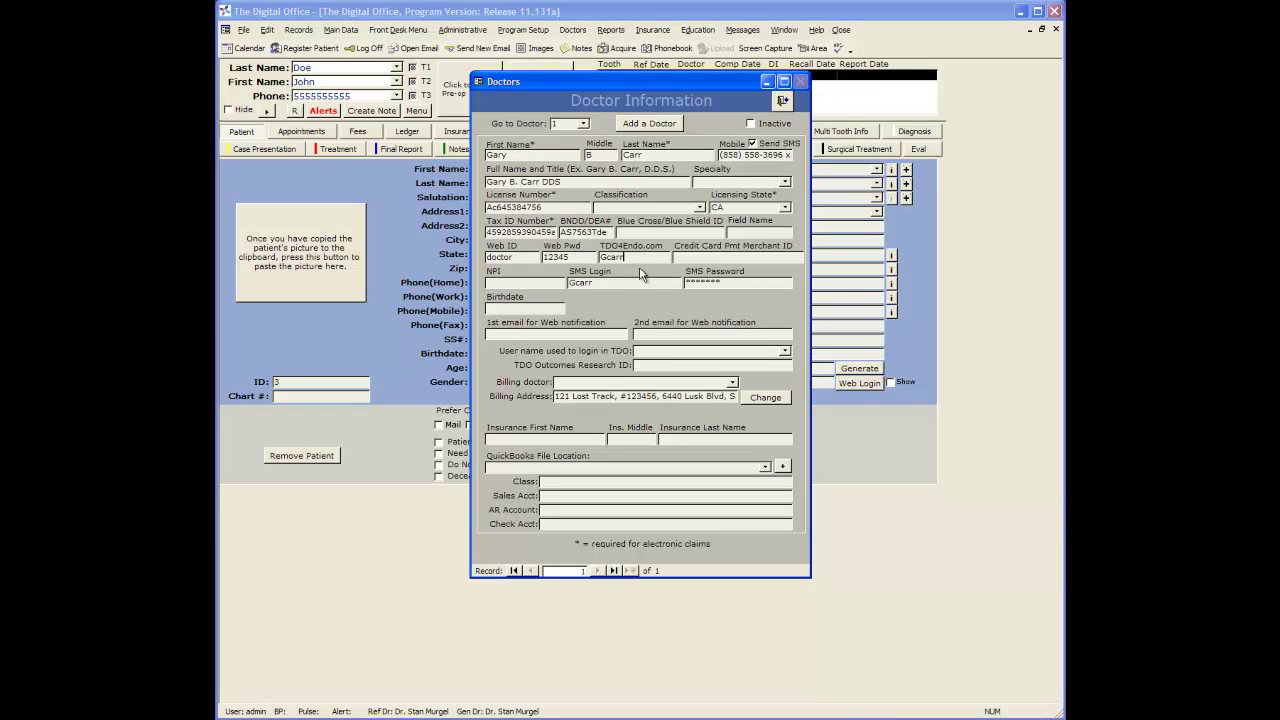
pyautogui.moveTo(646, 260); pyautogui.dragTo(598, 258)
pyautogui.click(604, 287)
pyautogui.click(739, 282)
pyautogui.moveTo(739, 282); pyautogui.dragTo(648, 283)
pyautogui.click(733, 155)
pyautogui.moveTo(721, 155); pyautogui.dragTo(776, 155)
pyautogui.click(783, 101)
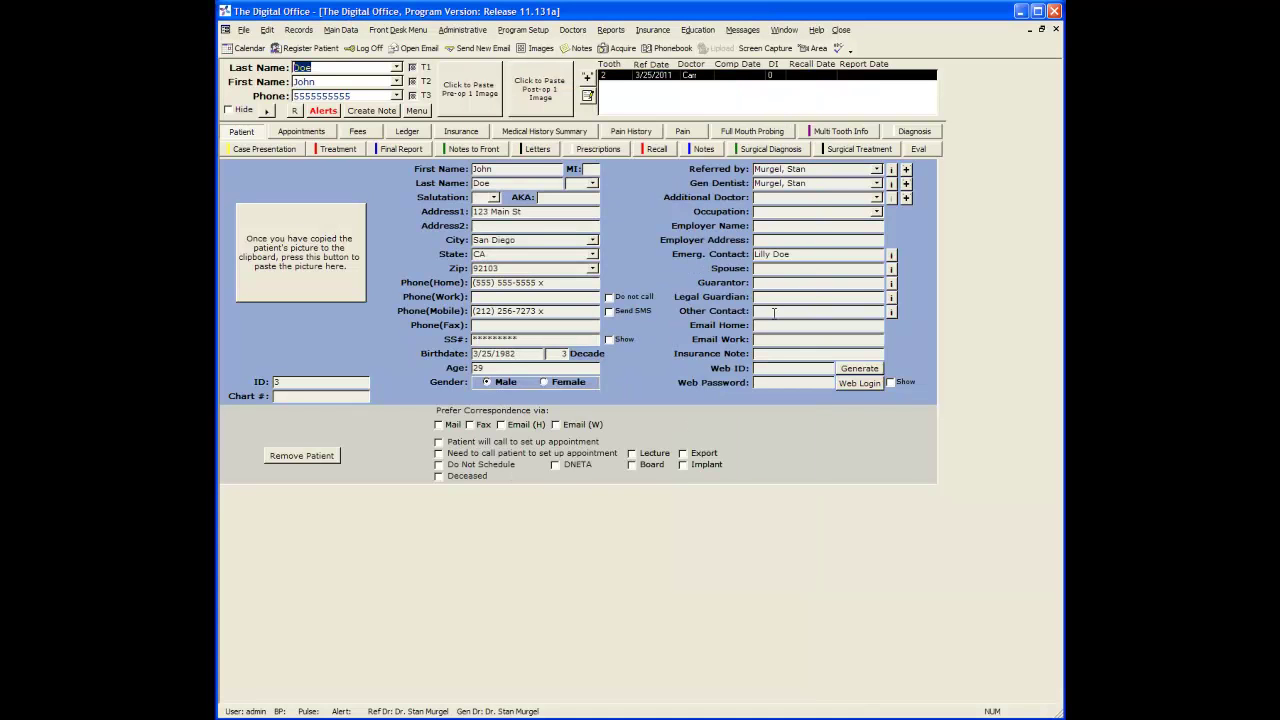
# - Enable Allow Staff group to send SMS and Check Send SMS automatically in the control table's application settings
pyautogui.click(462, 30)
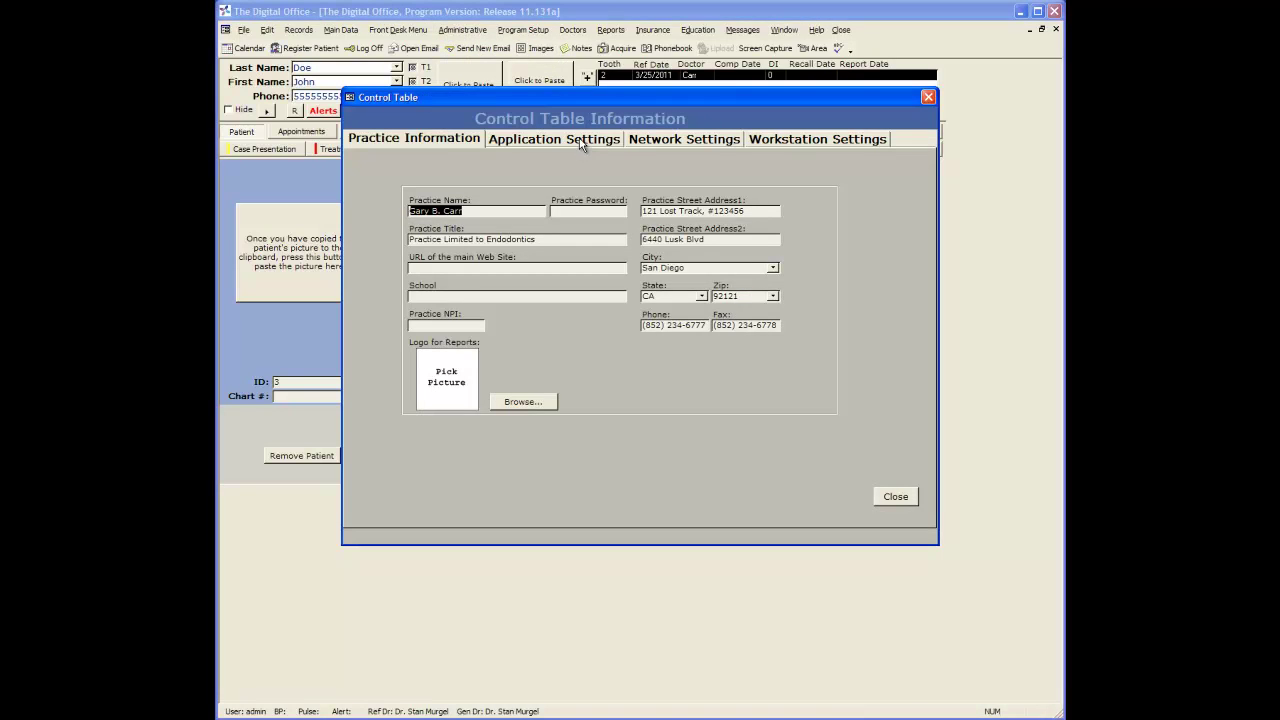
pyautogui.click(582, 143)
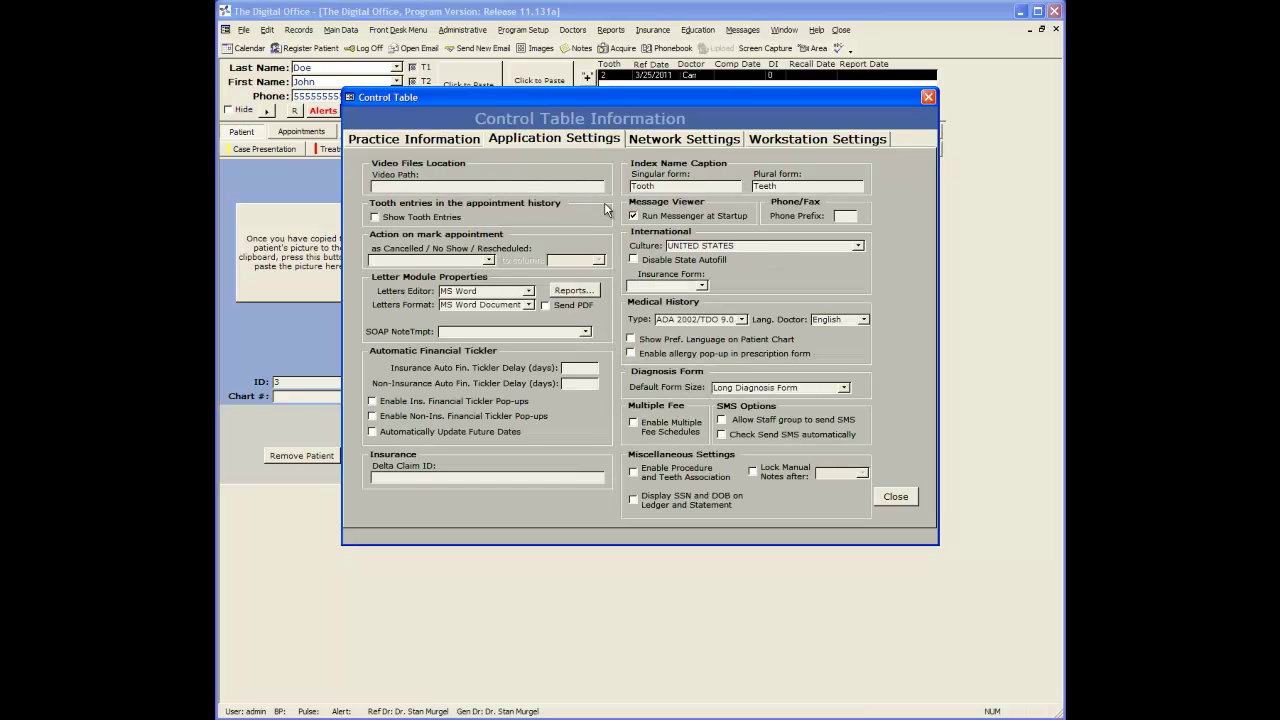
pyautogui.click(723, 421)
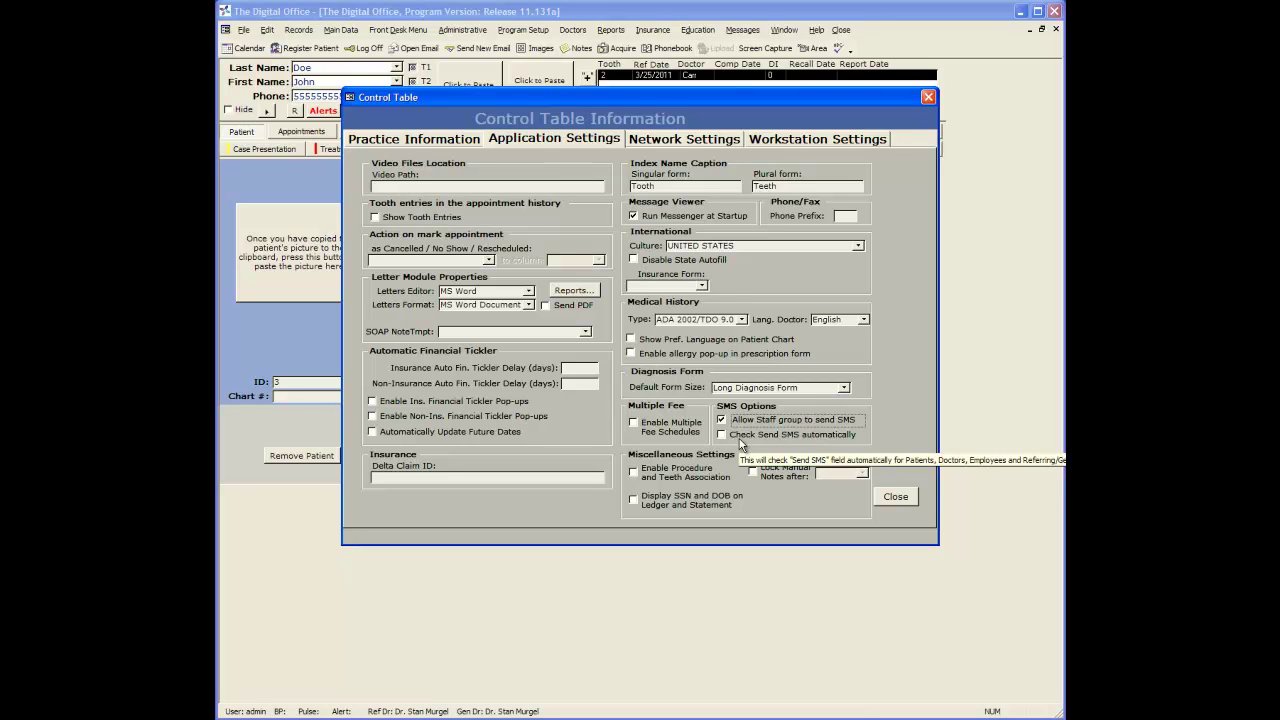
pyautogui.click(733, 436)
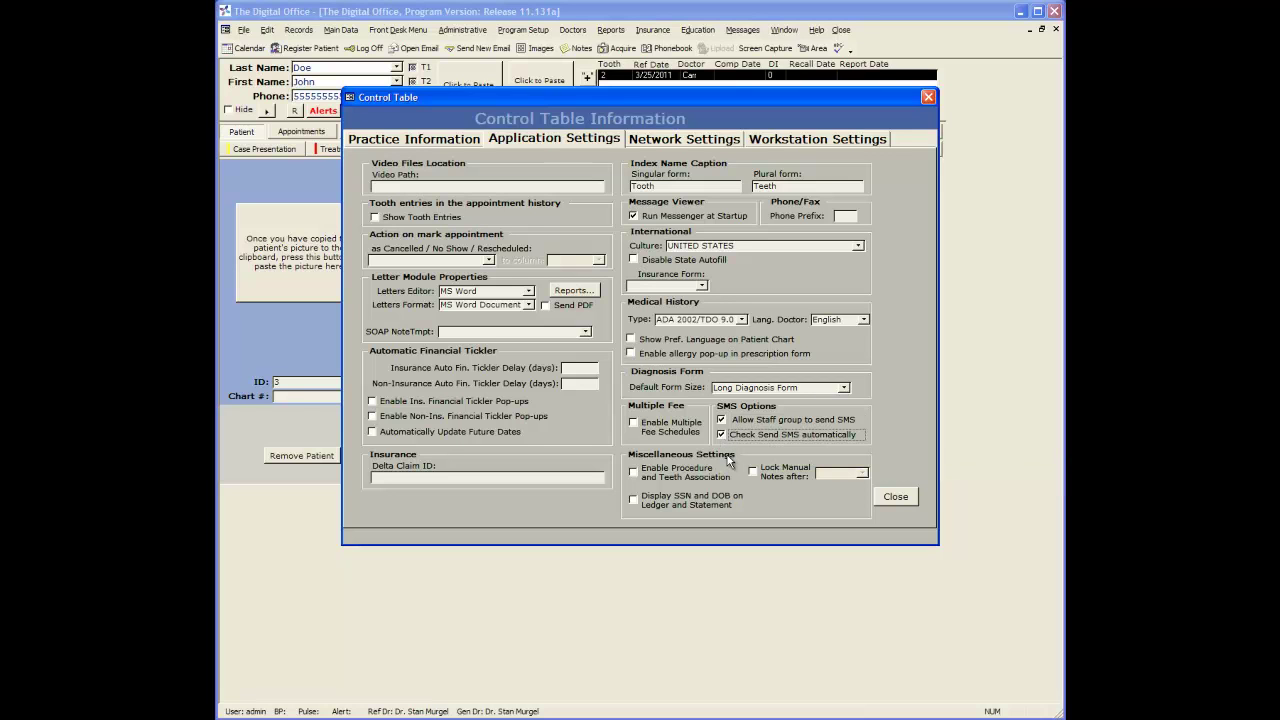
pyautogui.click(895, 497)
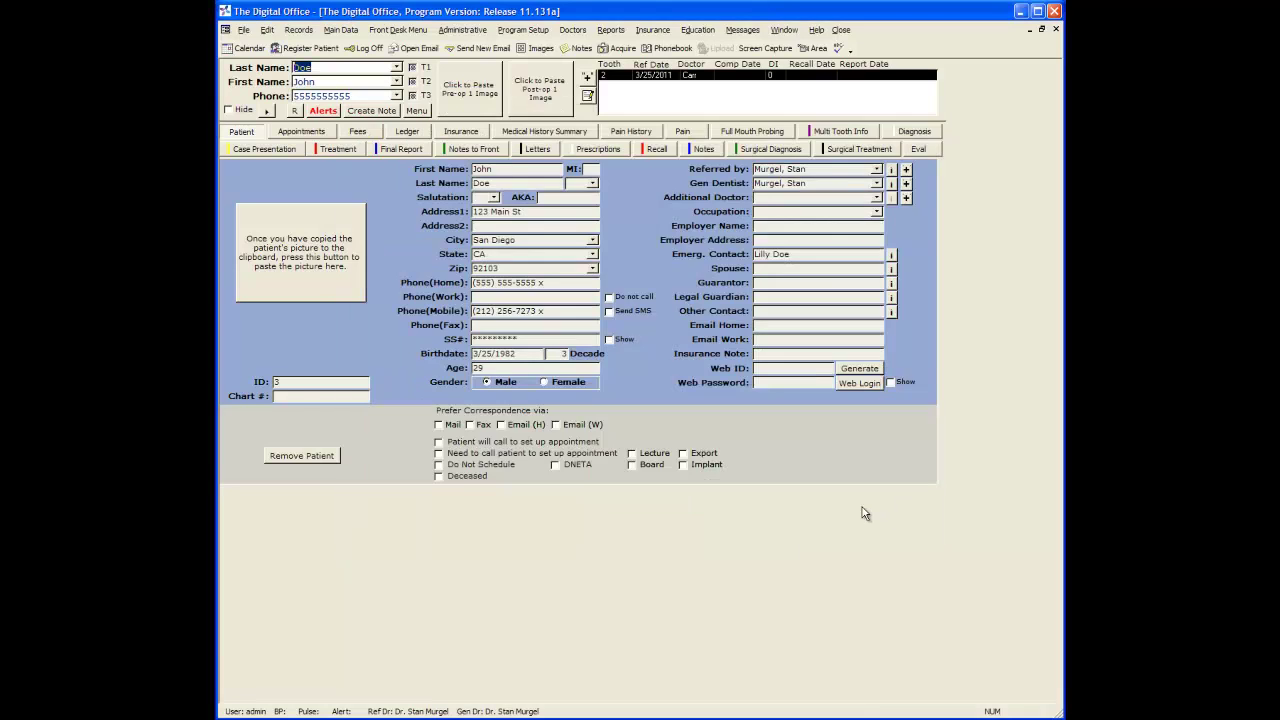
# - Toggle the patient's Send SMS option and reapply Check Send SMS automatically in the control table's application settings
pyautogui.click(611, 312)
pyautogui.click(462, 29)
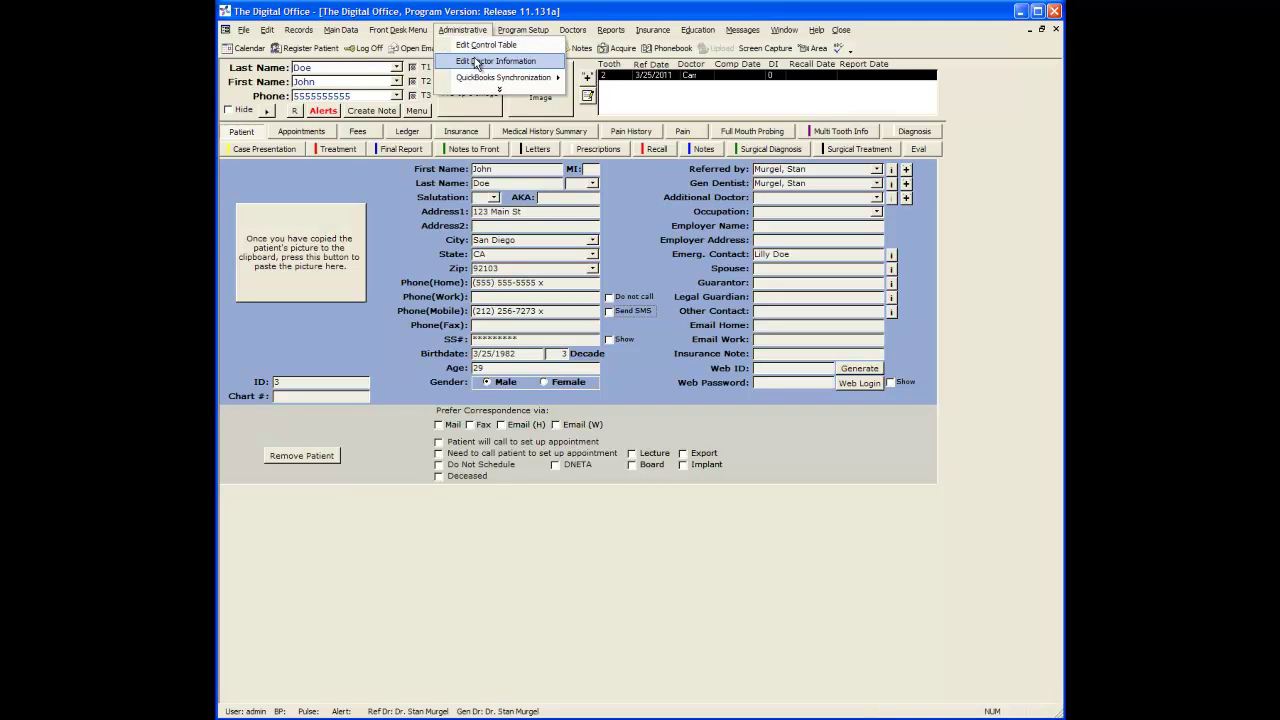
pyautogui.click(474, 46)
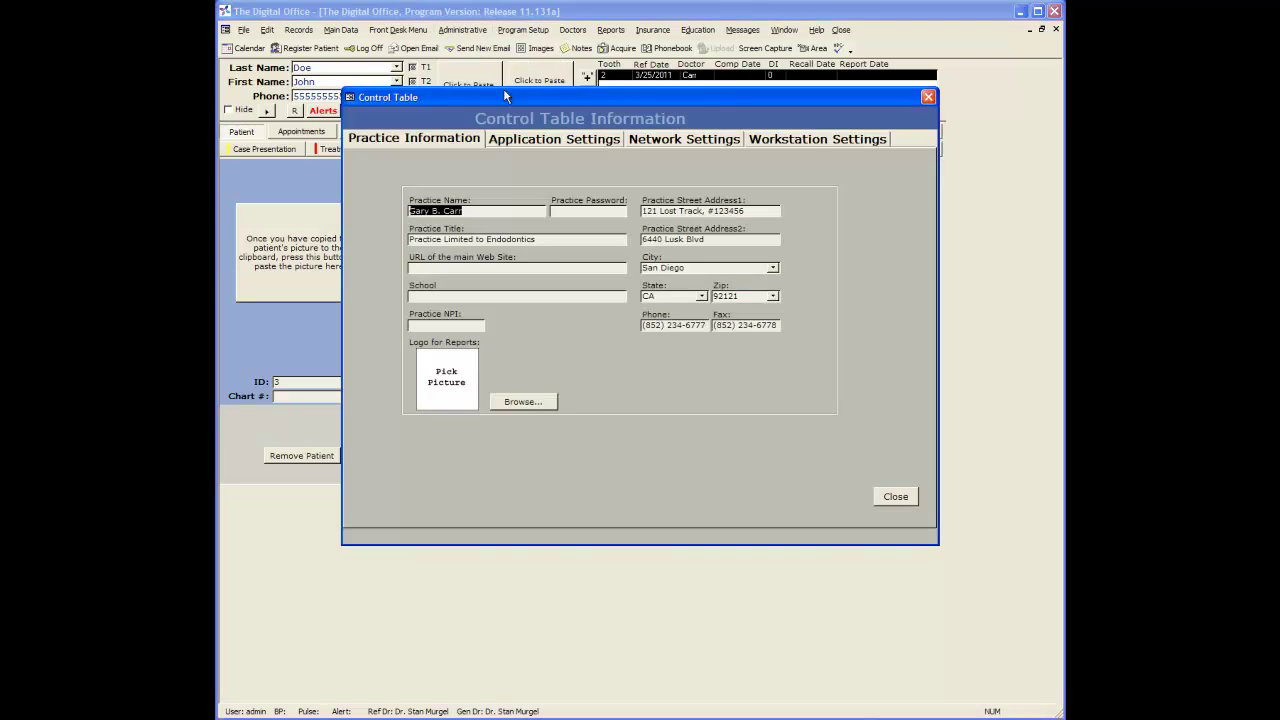
pyautogui.click(530, 138)
pyautogui.click(733, 440)
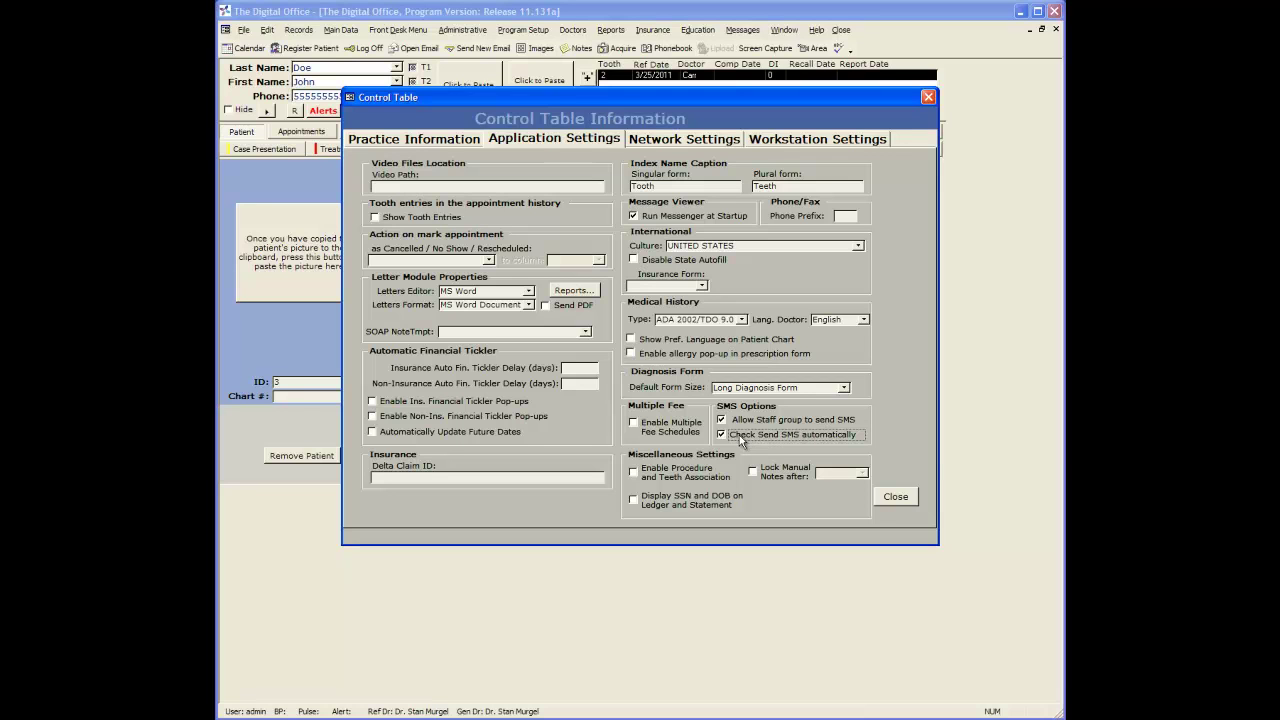
pyautogui.moveTo(739, 435)
pyautogui.press('Escape')
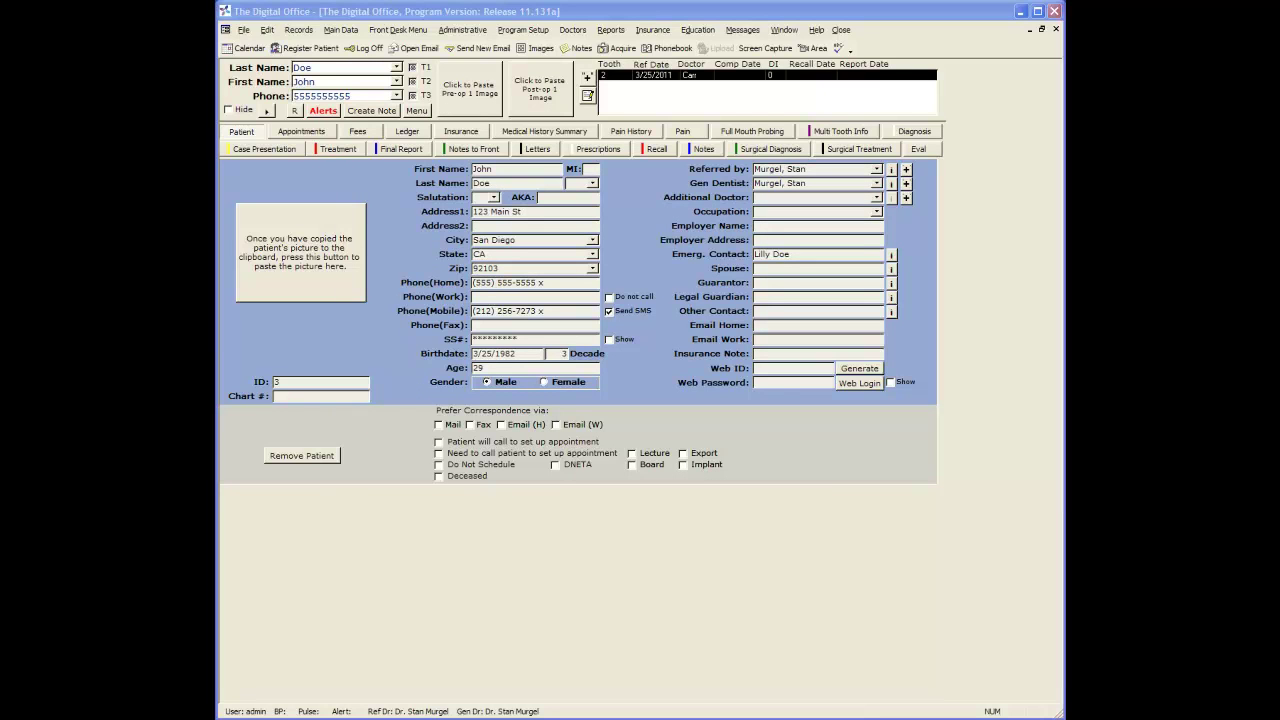
# - Check the mobile number and Send SMS option for the patient and for the referring doctor
pyautogui.moveTo(548, 320); pyautogui.dragTo(470, 320)
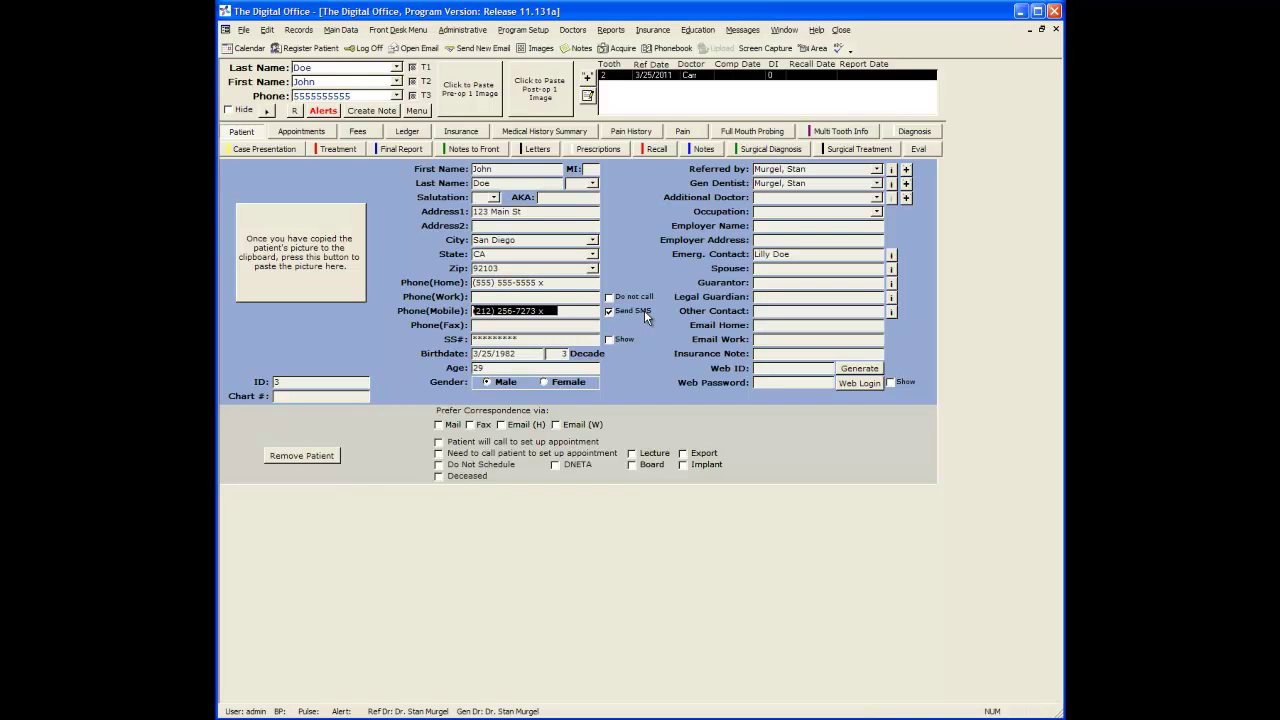
pyautogui.click(892, 170)
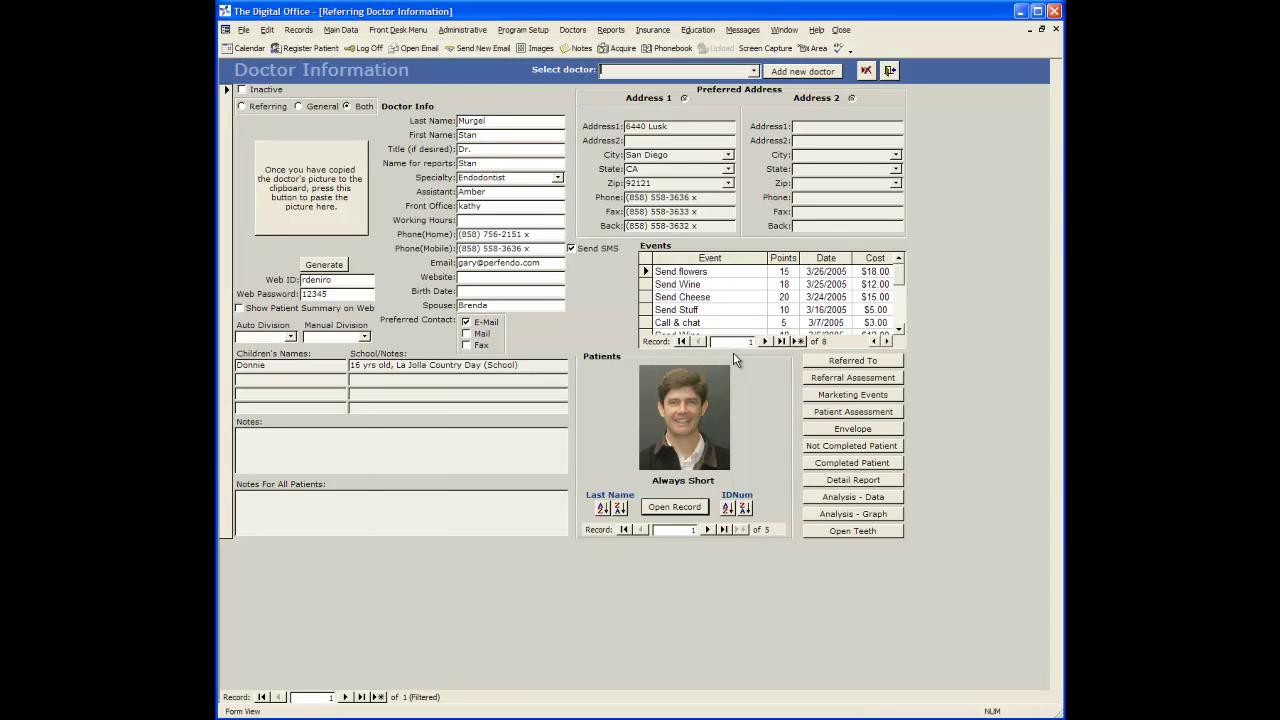
pyautogui.click(530, 248)
pyautogui.click(890, 71)
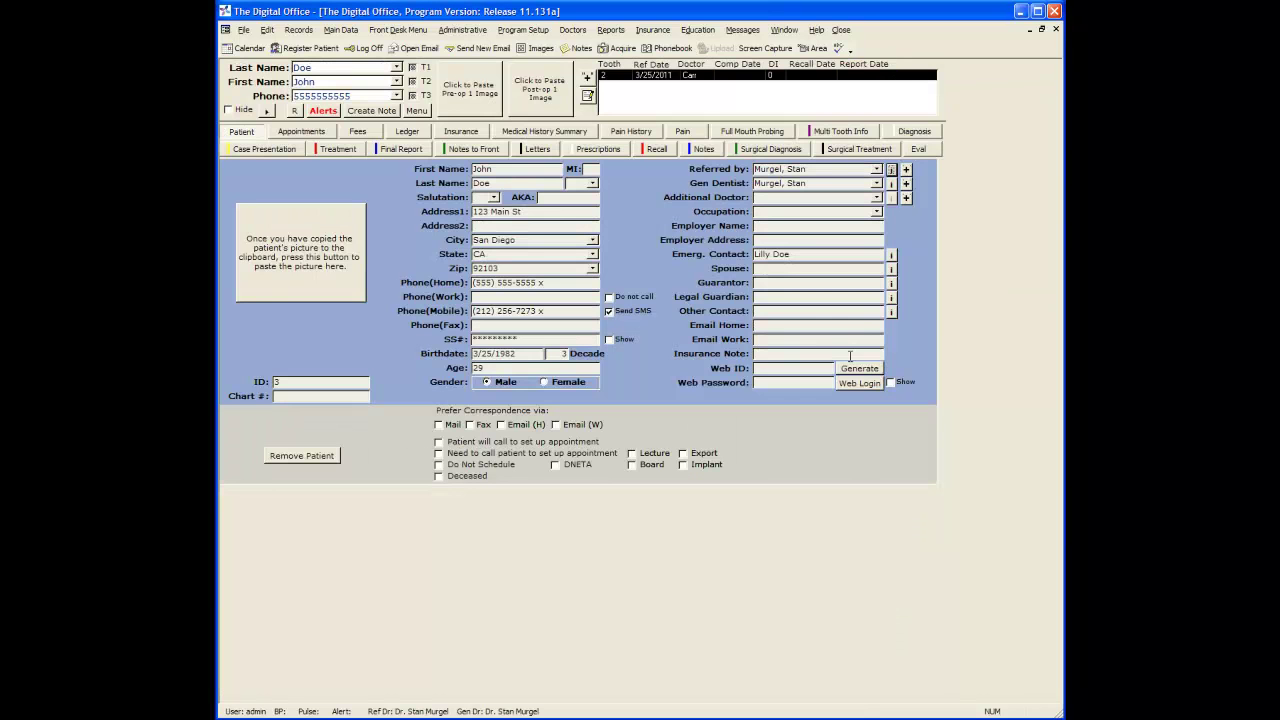
# - Open the form for sending a TDO text message and choose the doctor's SMS account
pyautogui.click(408, 36)
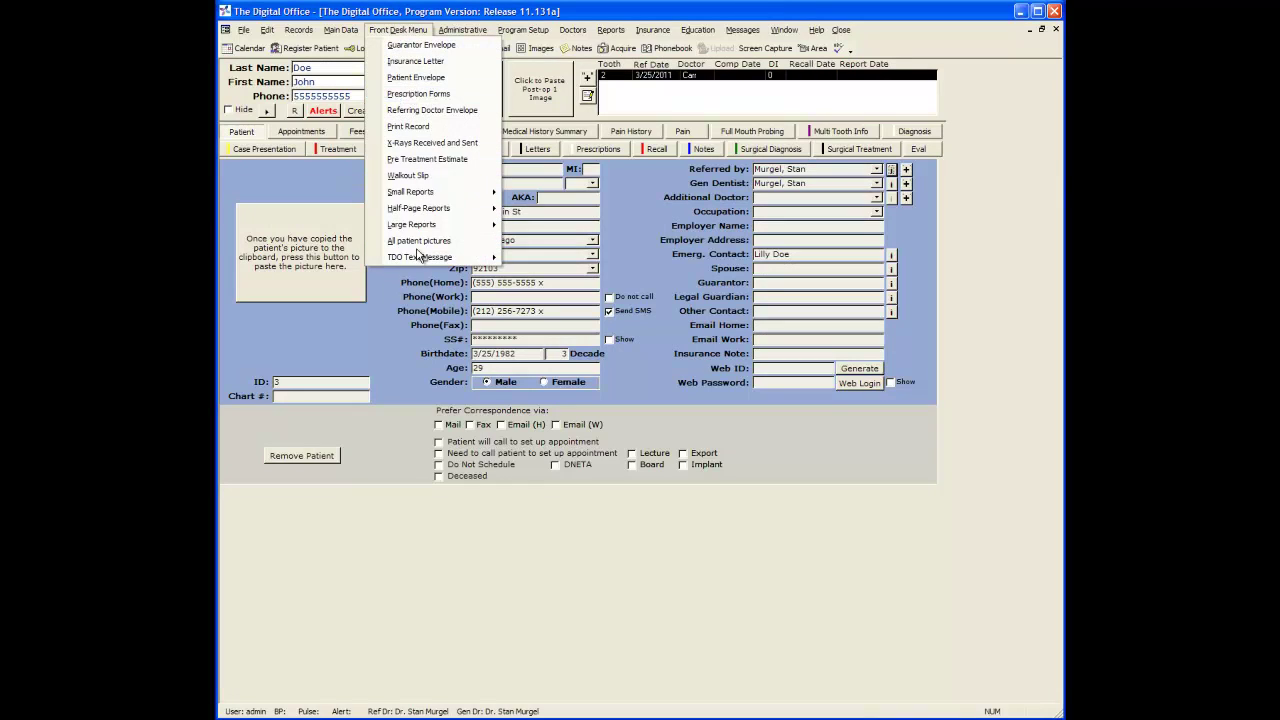
pyautogui.moveTo(475, 257)
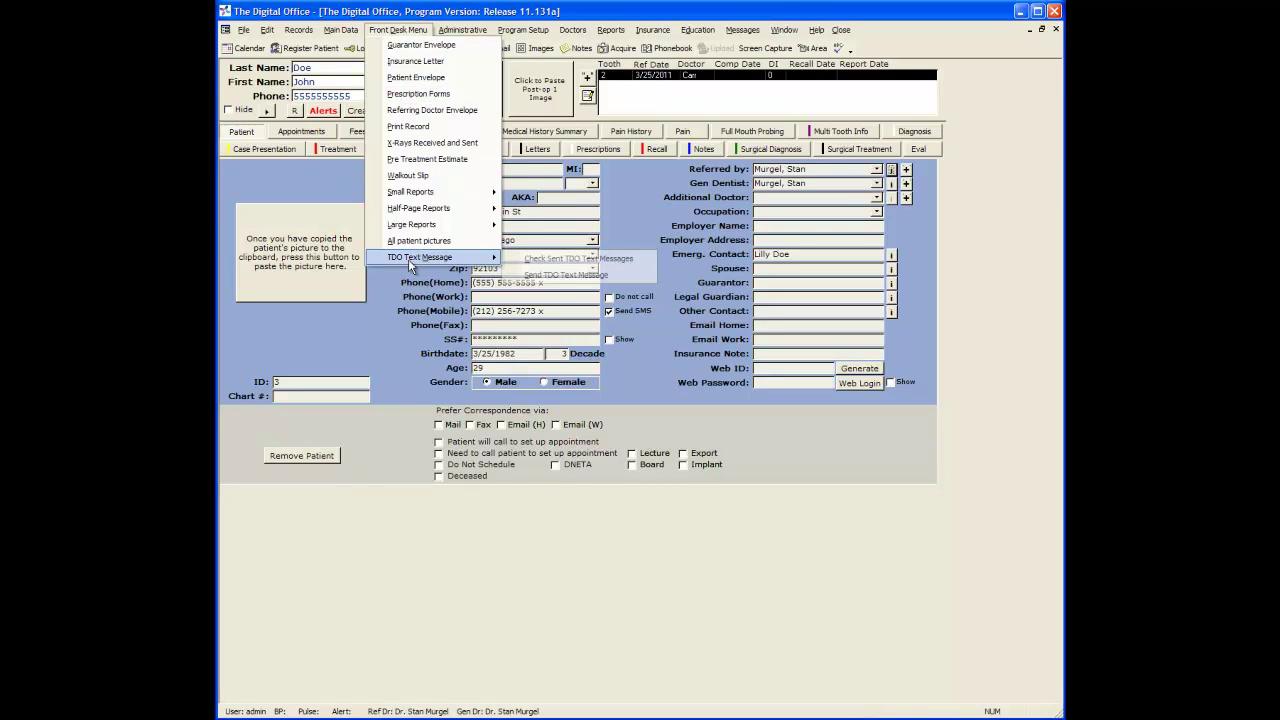
pyautogui.click(594, 277)
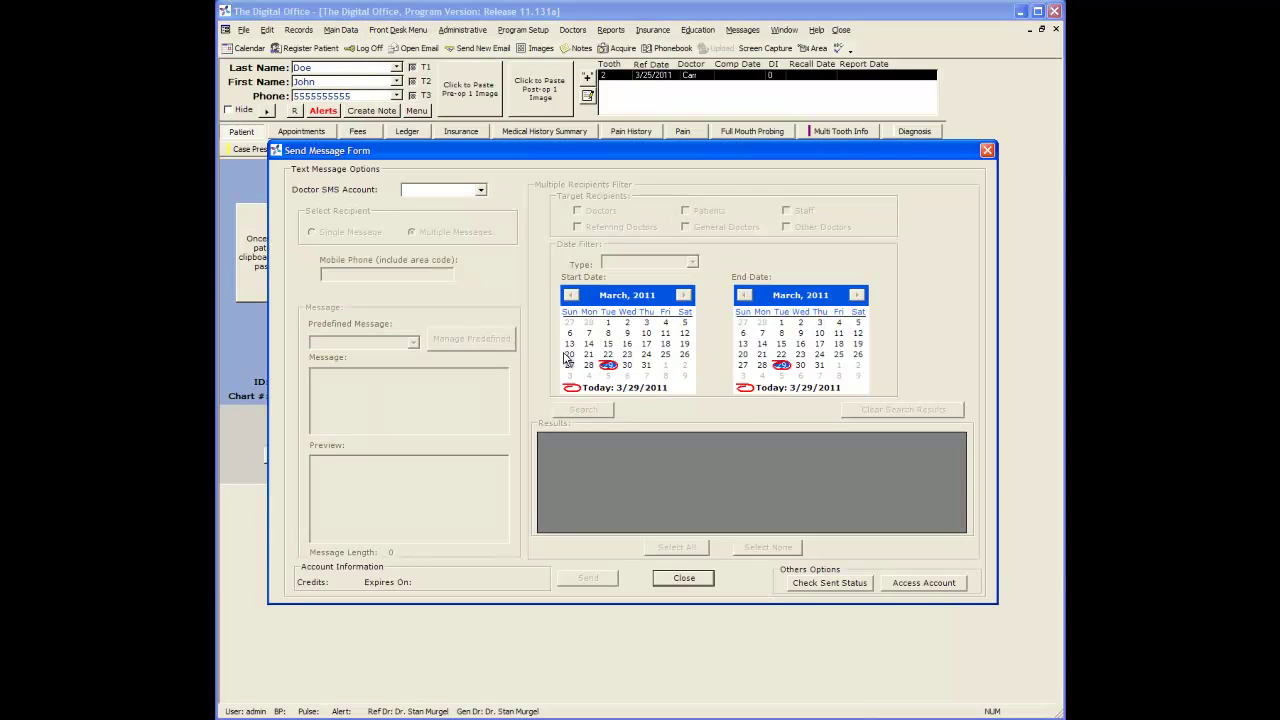
pyautogui.click(481, 190)
pyautogui.click(481, 203)
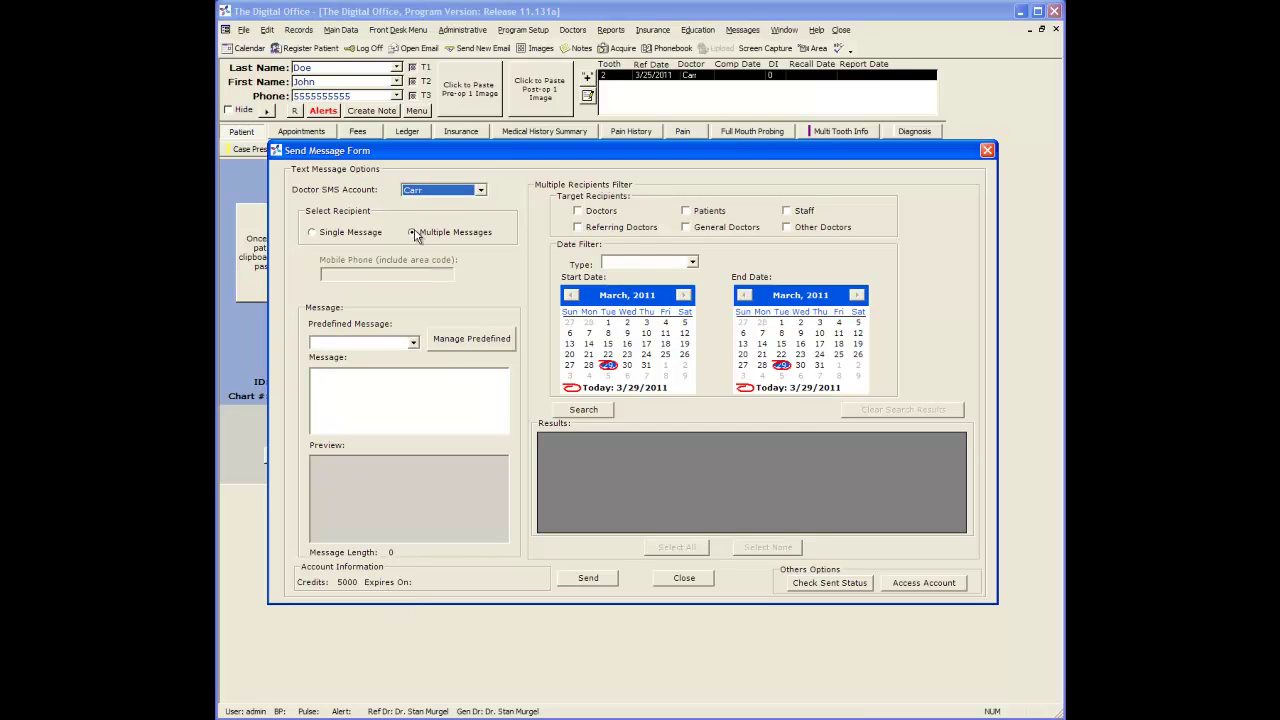
# - Search for patients with appointments from 3/30/2011 to 3/31/2011 as the message recipients
pyautogui.click(686, 211)
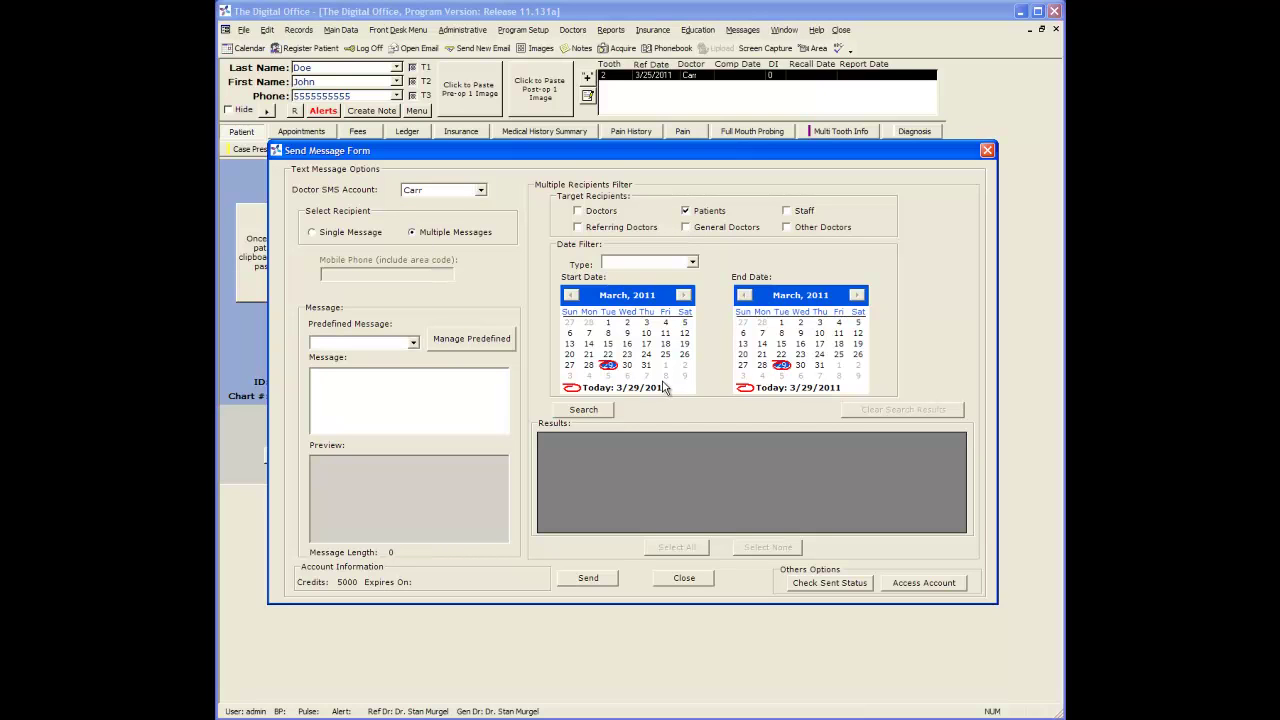
pyautogui.click(692, 262)
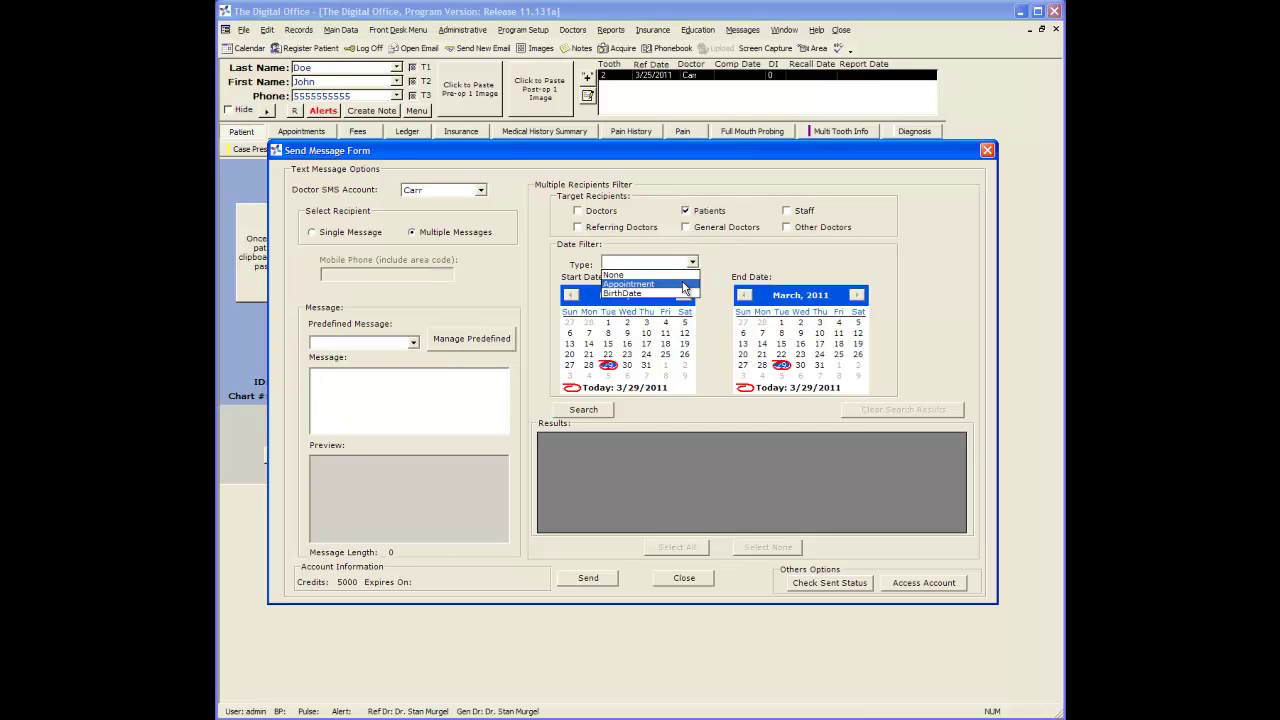
pyautogui.click(684, 286)
pyautogui.click(628, 366)
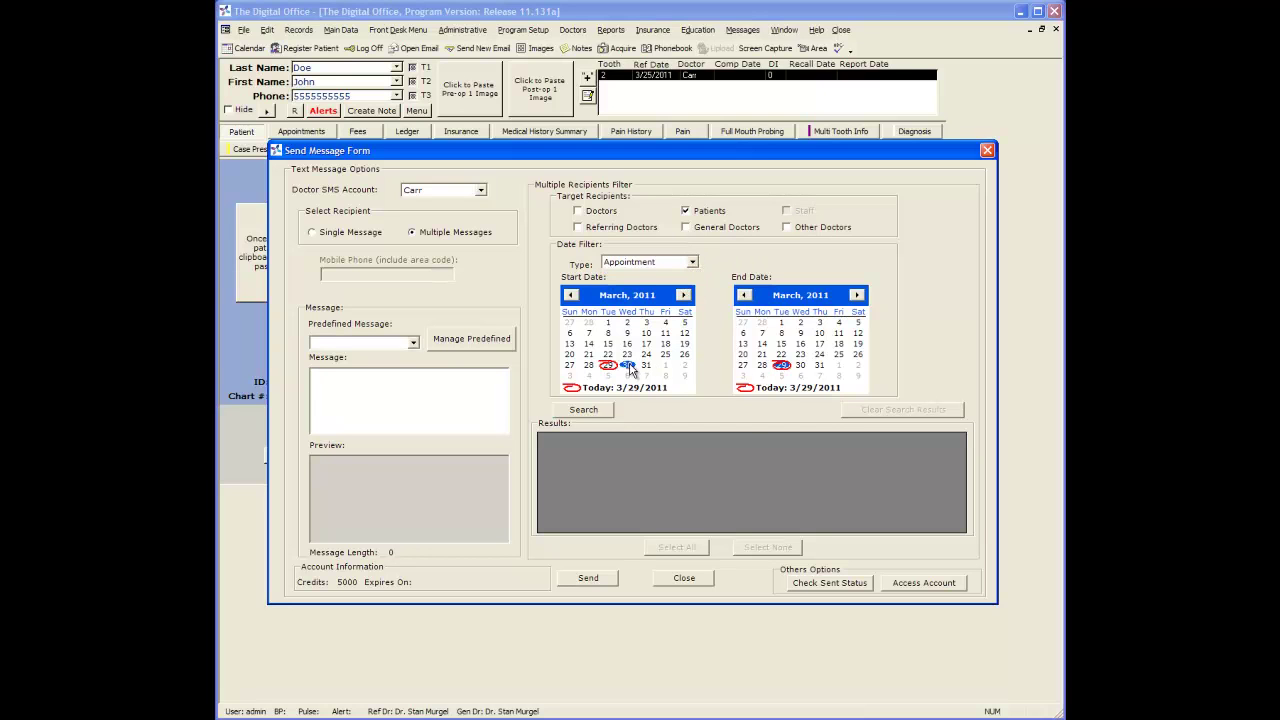
pyautogui.click(819, 366)
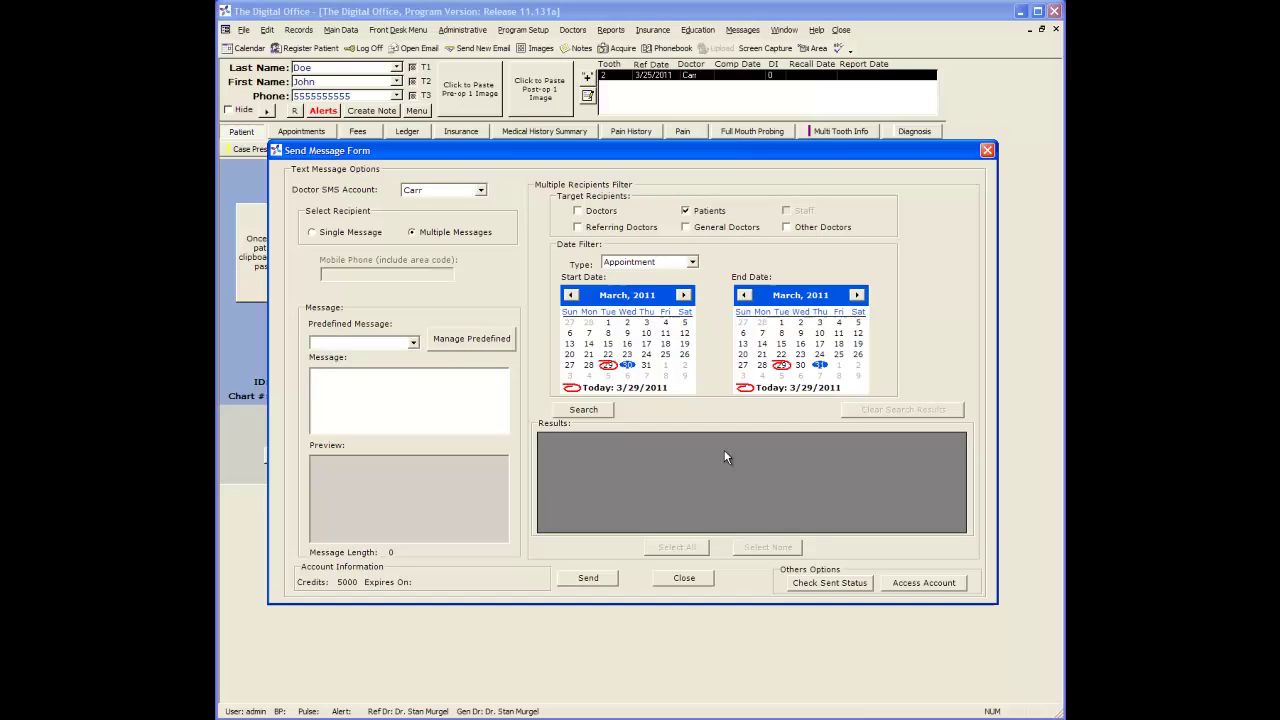
pyautogui.click(603, 412)
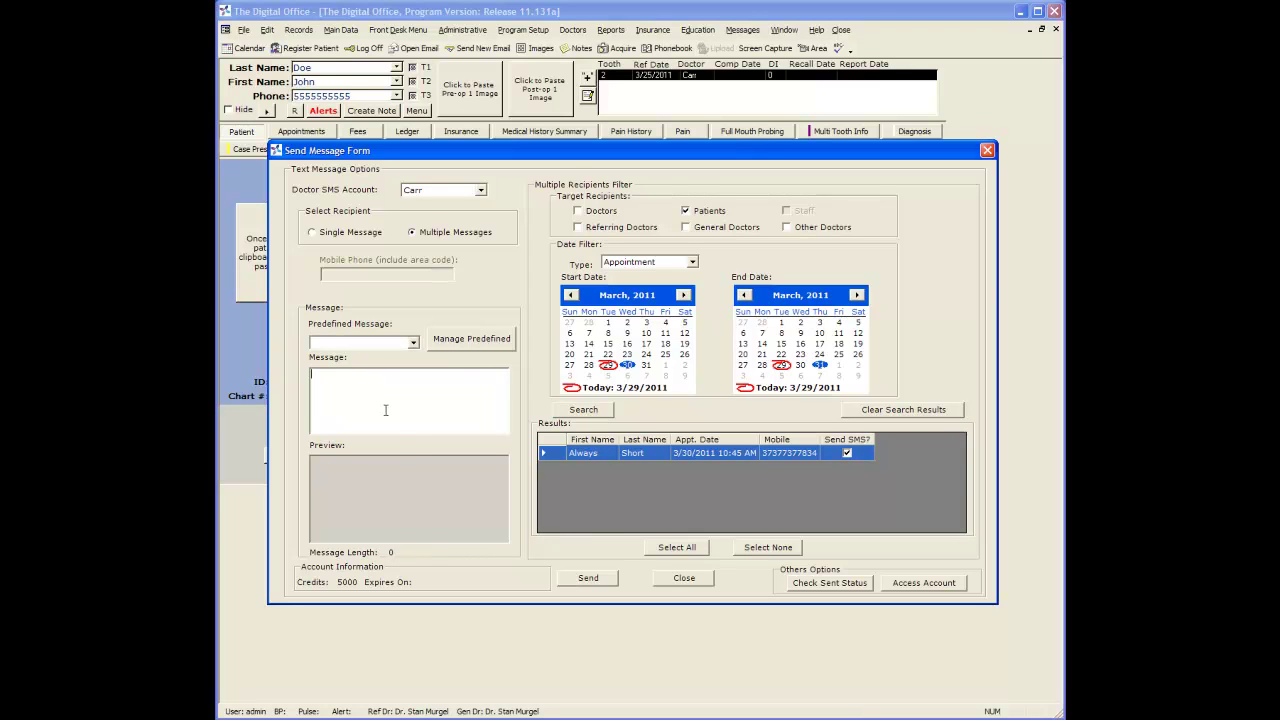
# - Load the Appointment Reminder message, add a comma after the patient's first-name placeholder, and look at the predefined message manager
pyautogui.click(413, 343)
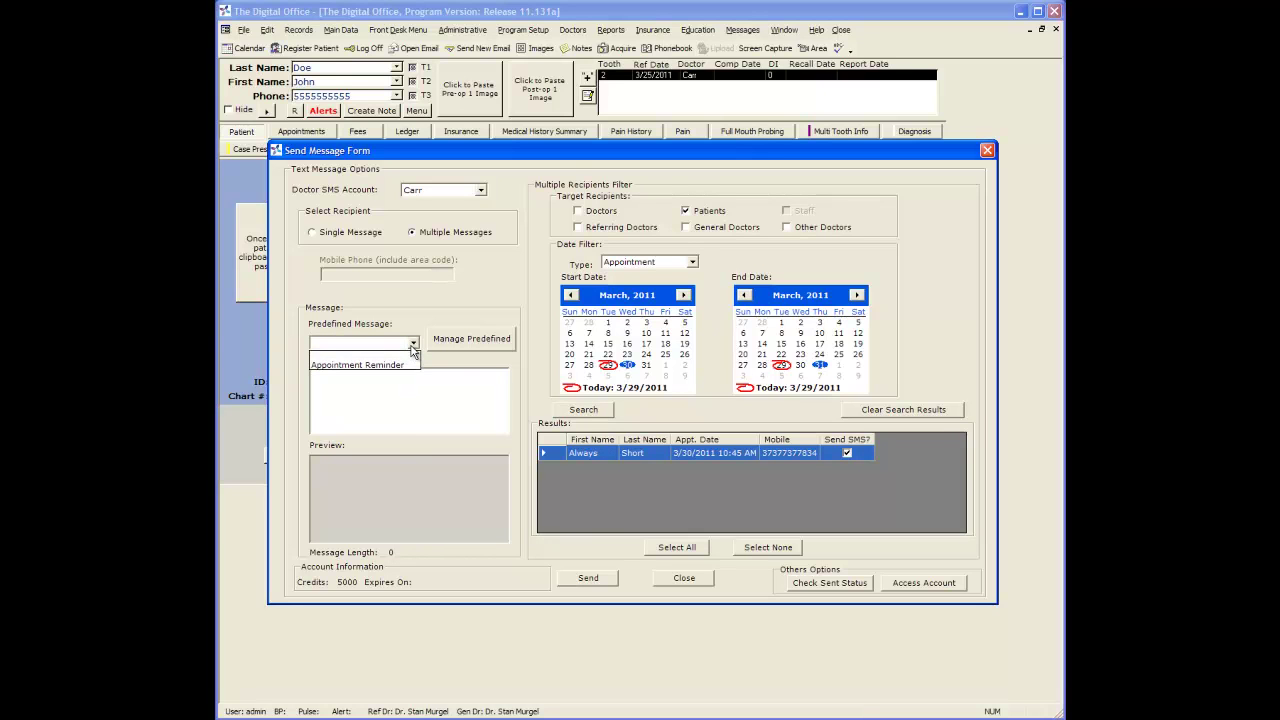
pyautogui.click(355, 365)
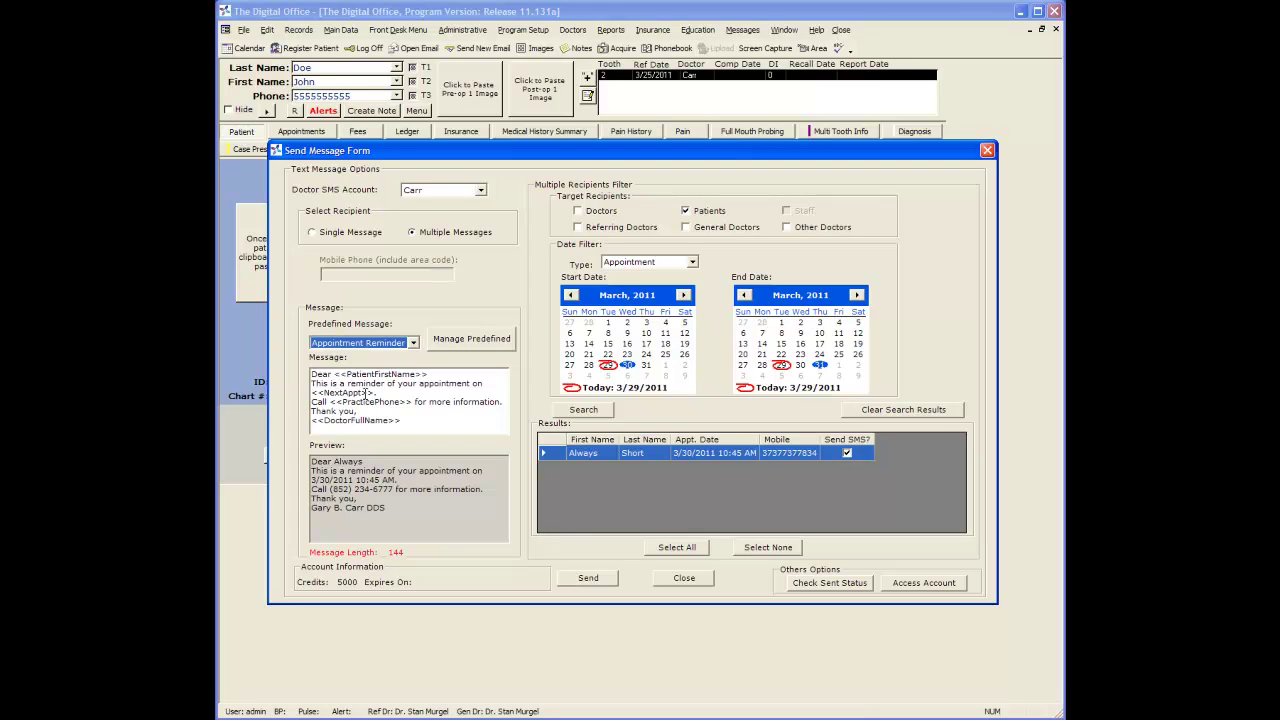
pyautogui.click(430, 374)
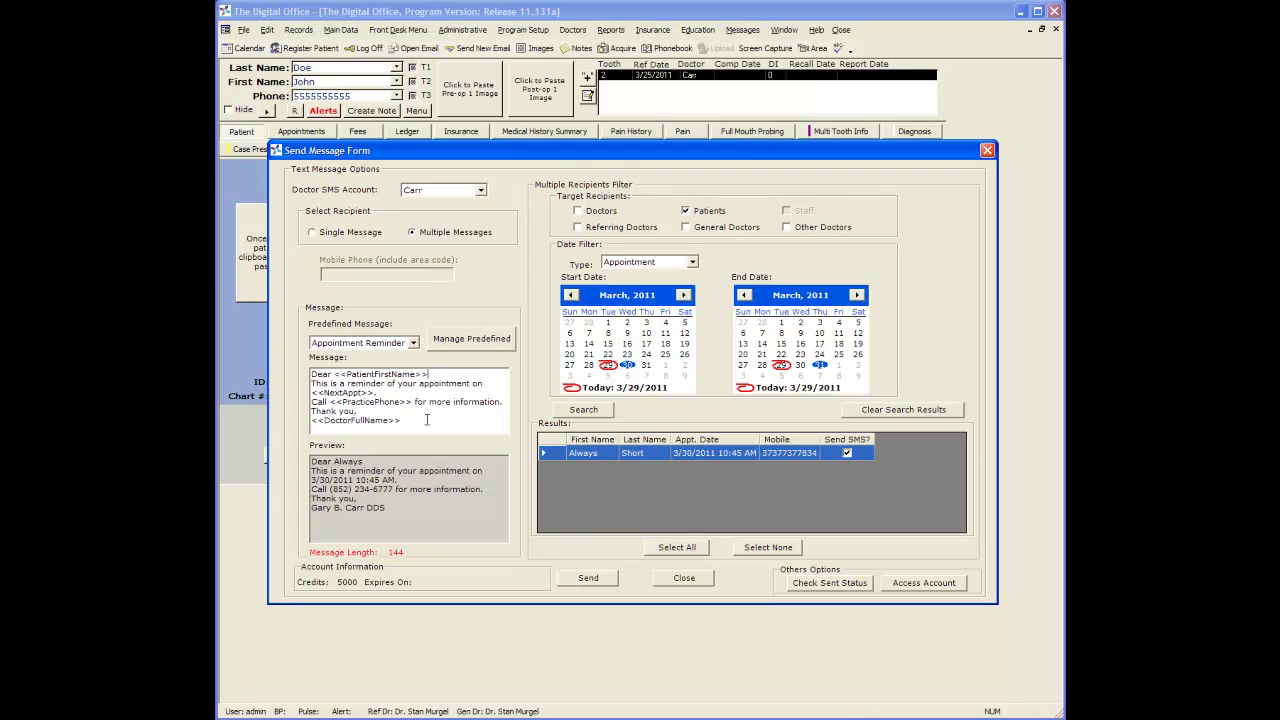
pyautogui.write(',')
pyautogui.click(447, 344)
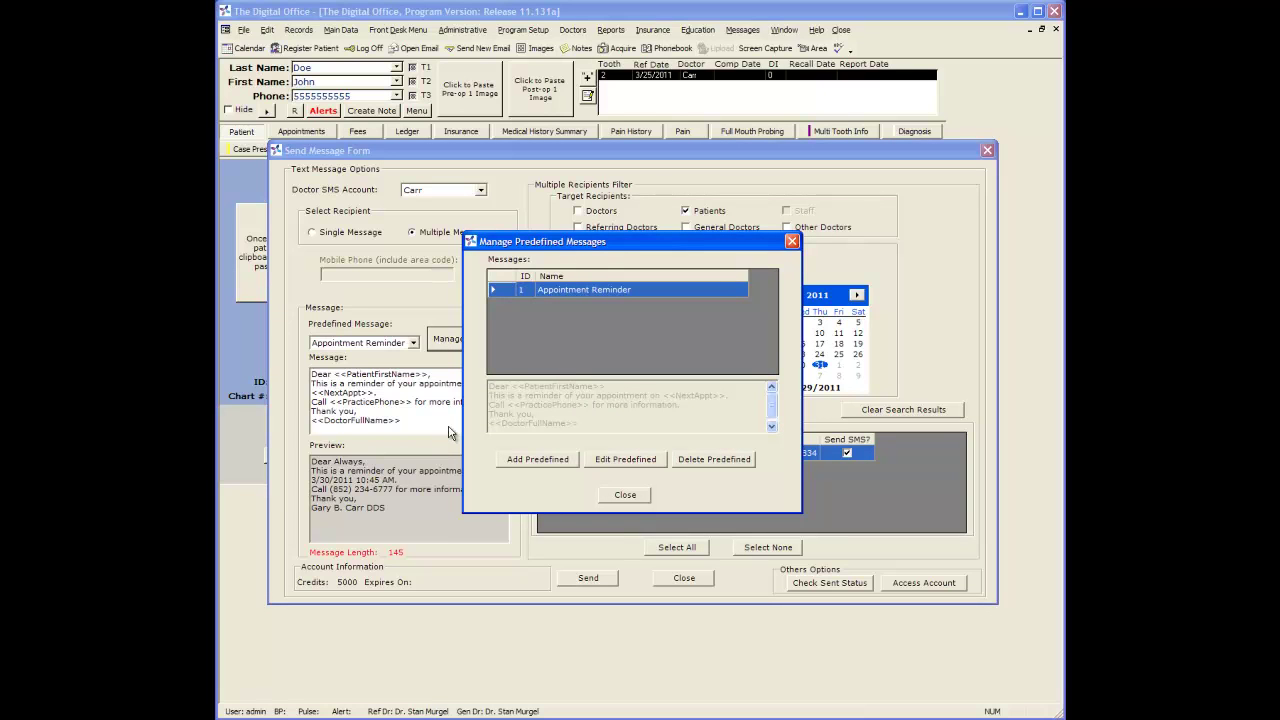
pyautogui.click(625, 495)
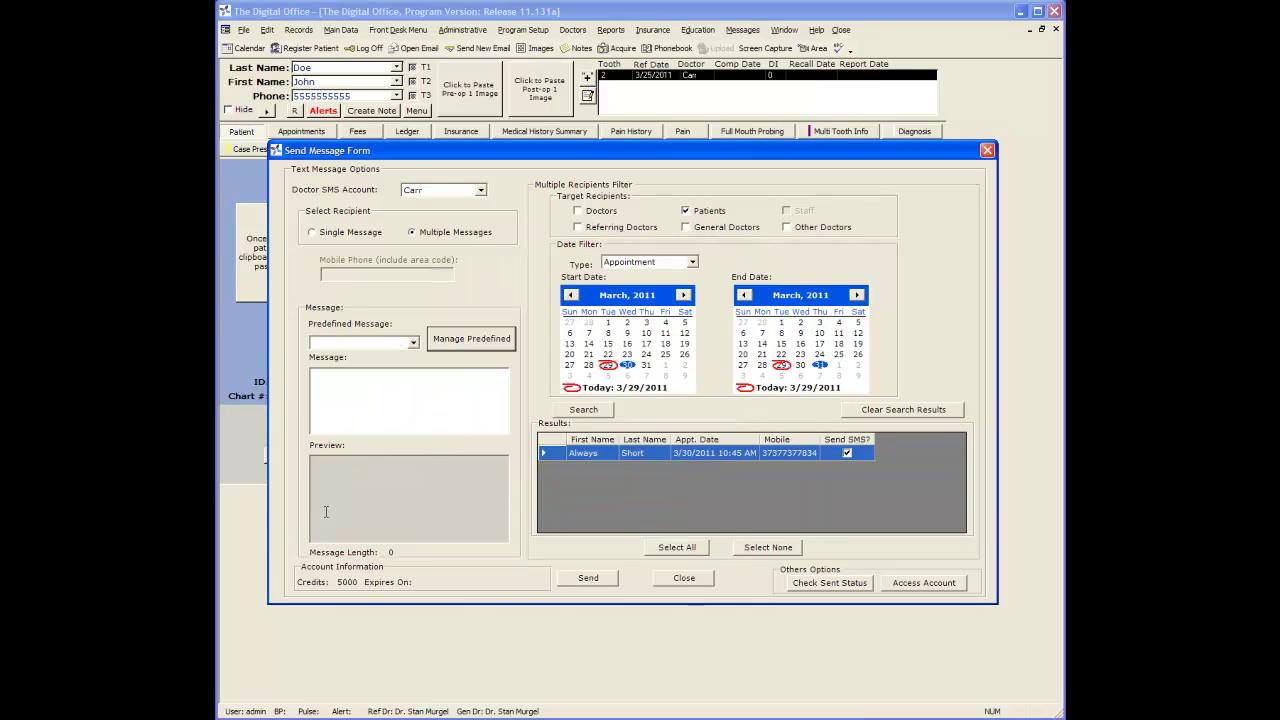
# - Try out a free-form message with dummy text and clear it
pyautogui.click(400, 406)
pyautogui.write('dfkgkfgjfkfkfkf')
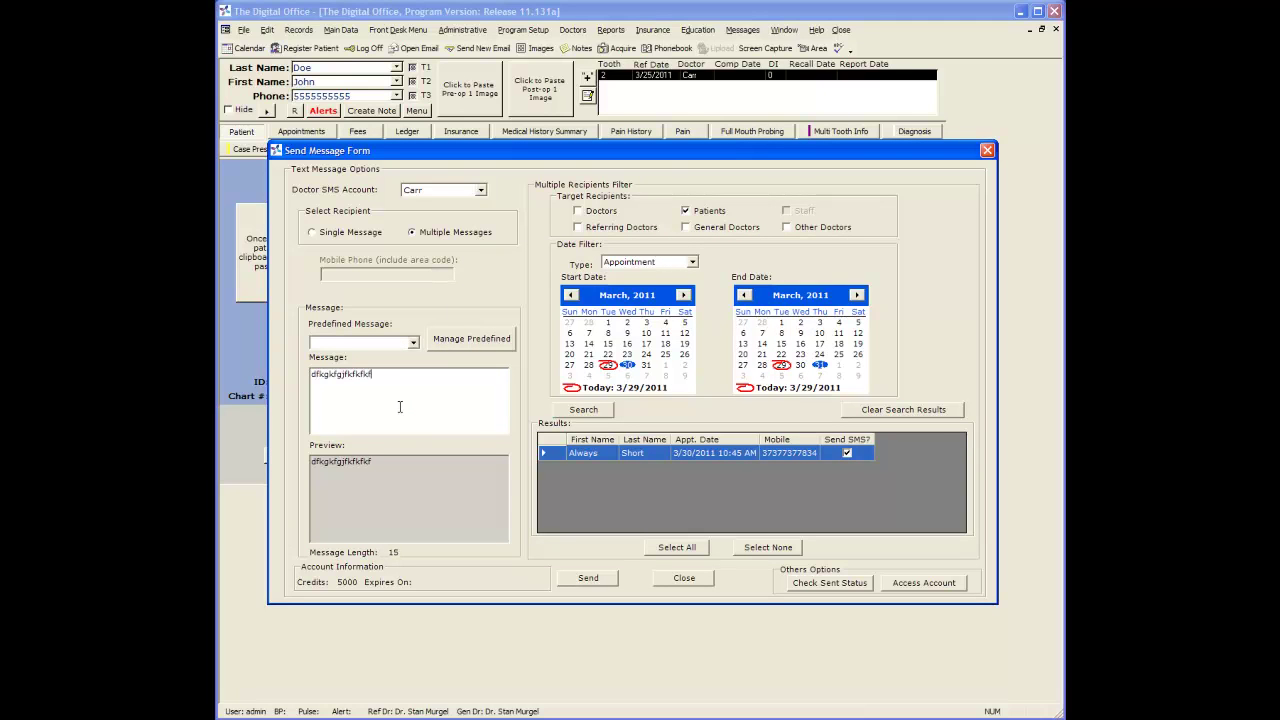
pyautogui.moveTo(425, 374); pyautogui.dragTo(284, 374)
pyautogui.press('BackSpace')
# - Load the Appointment Reminder predefined message and send it to the selected patient in the search results
pyautogui.click(413, 344)
pyautogui.click(403, 366)
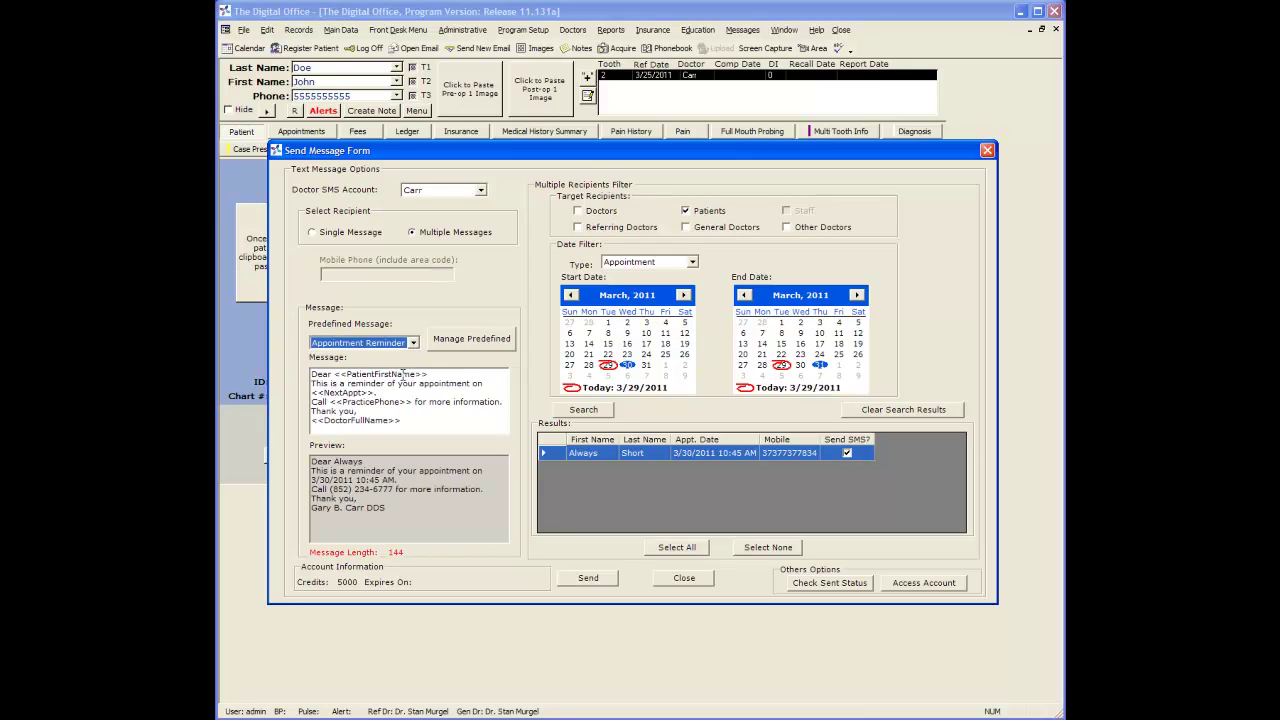
pyautogui.click(588, 579)
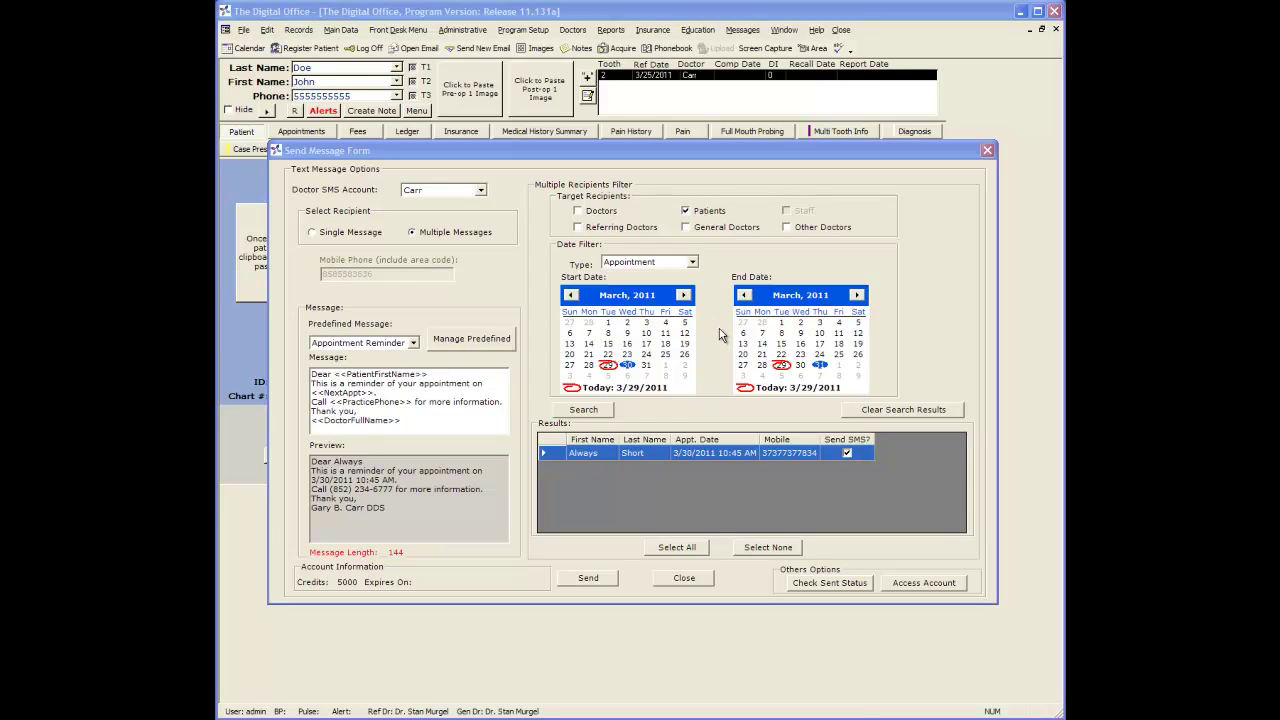
# - Switch the recipient mode to Single Message and load the Appointment Reminder predefined message
pyautogui.click(333, 236)
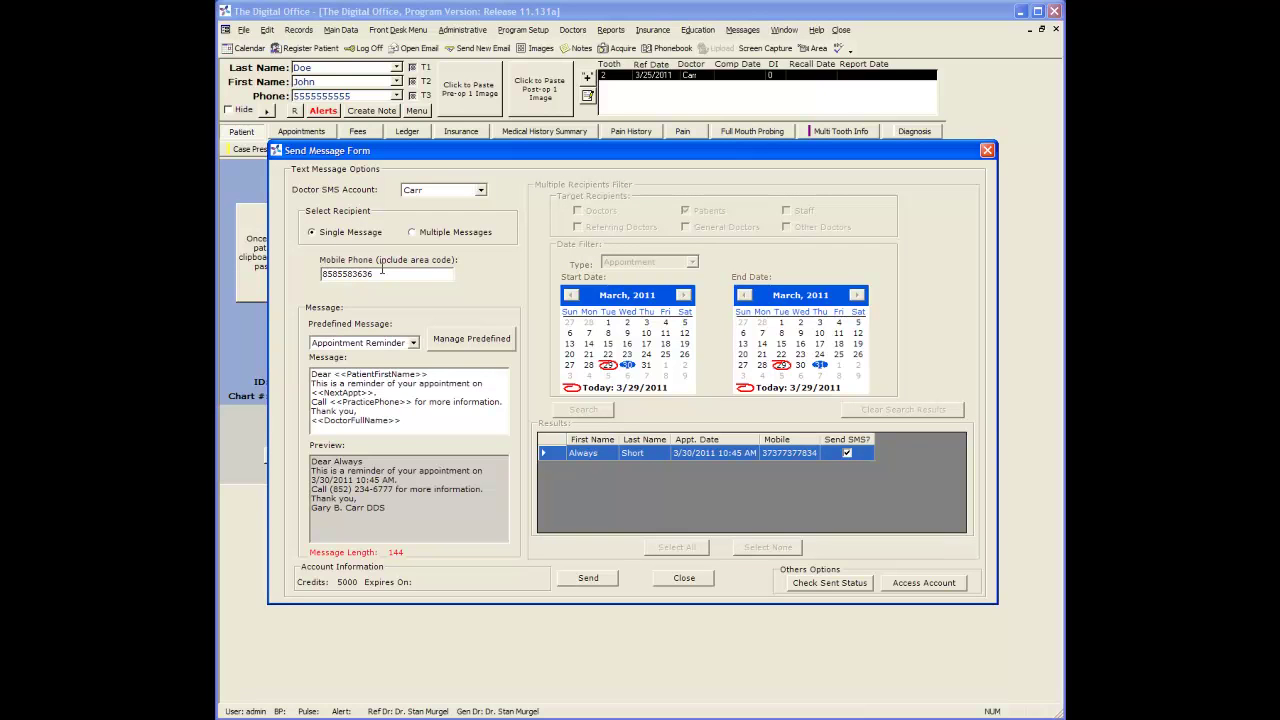
pyautogui.click(412, 342)
pyautogui.click(400, 366)
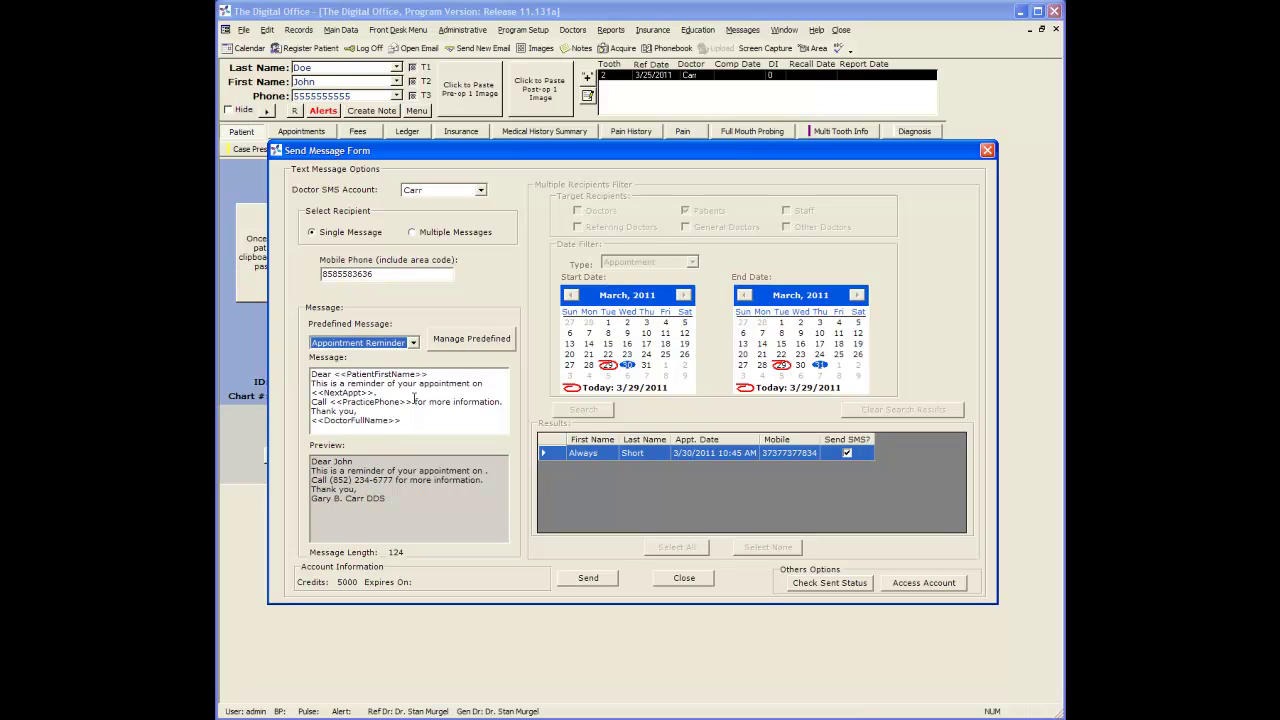
# - Add a comma after the patient's first-name placeholder in the single message and reselect the Appointment Reminder predefined message
pyautogui.click(423, 390)
pyautogui.hotkey('ctrl', 'a')
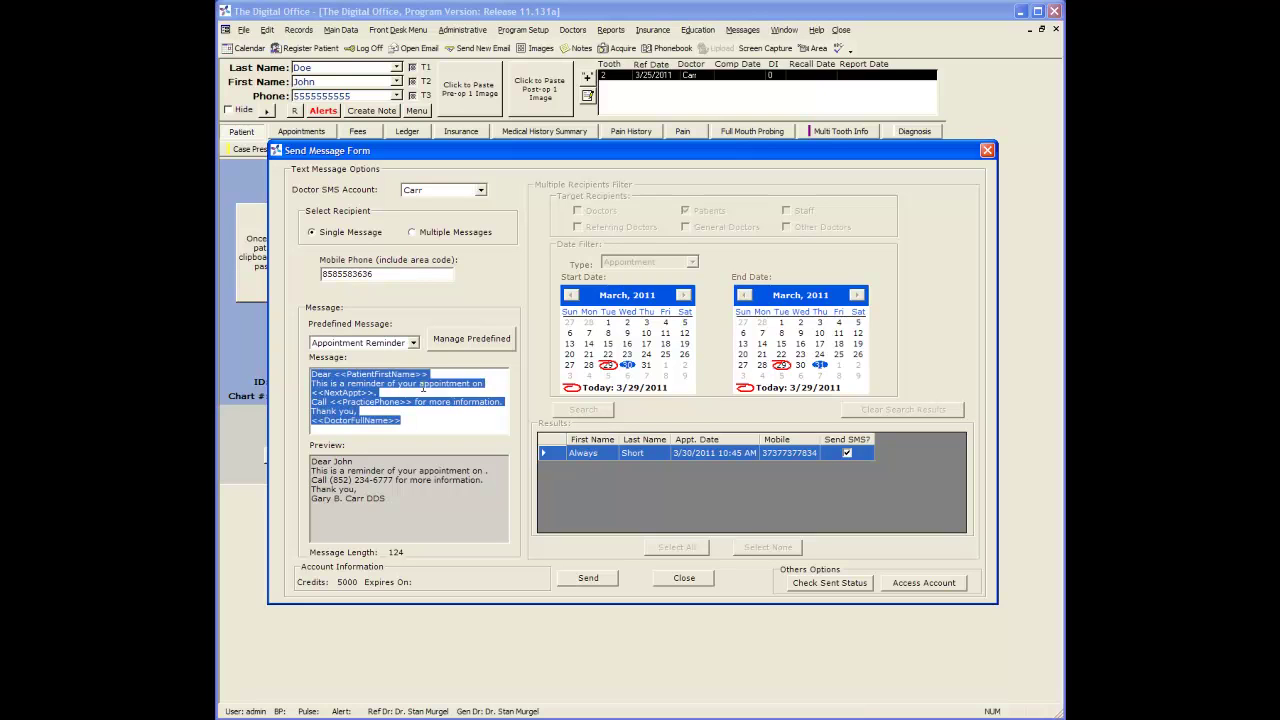
pyautogui.click(430, 375)
pyautogui.write(',')
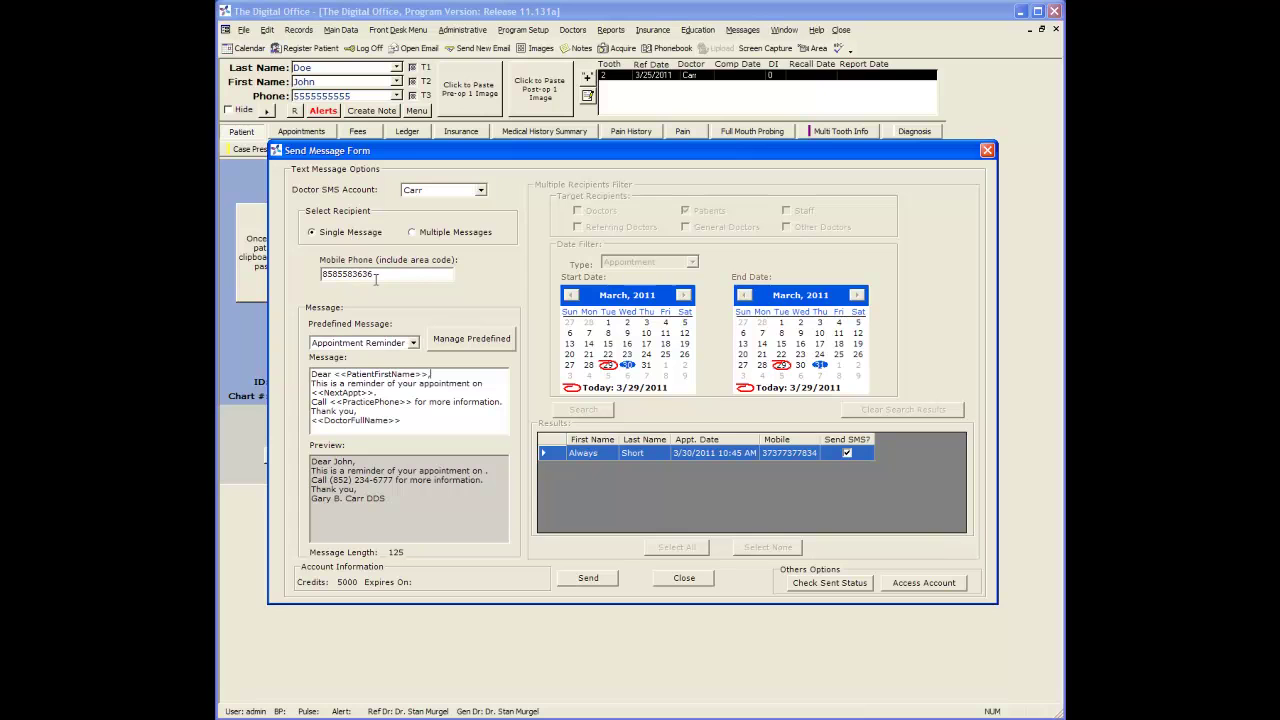
pyautogui.click(412, 343)
pyautogui.click(412, 364)
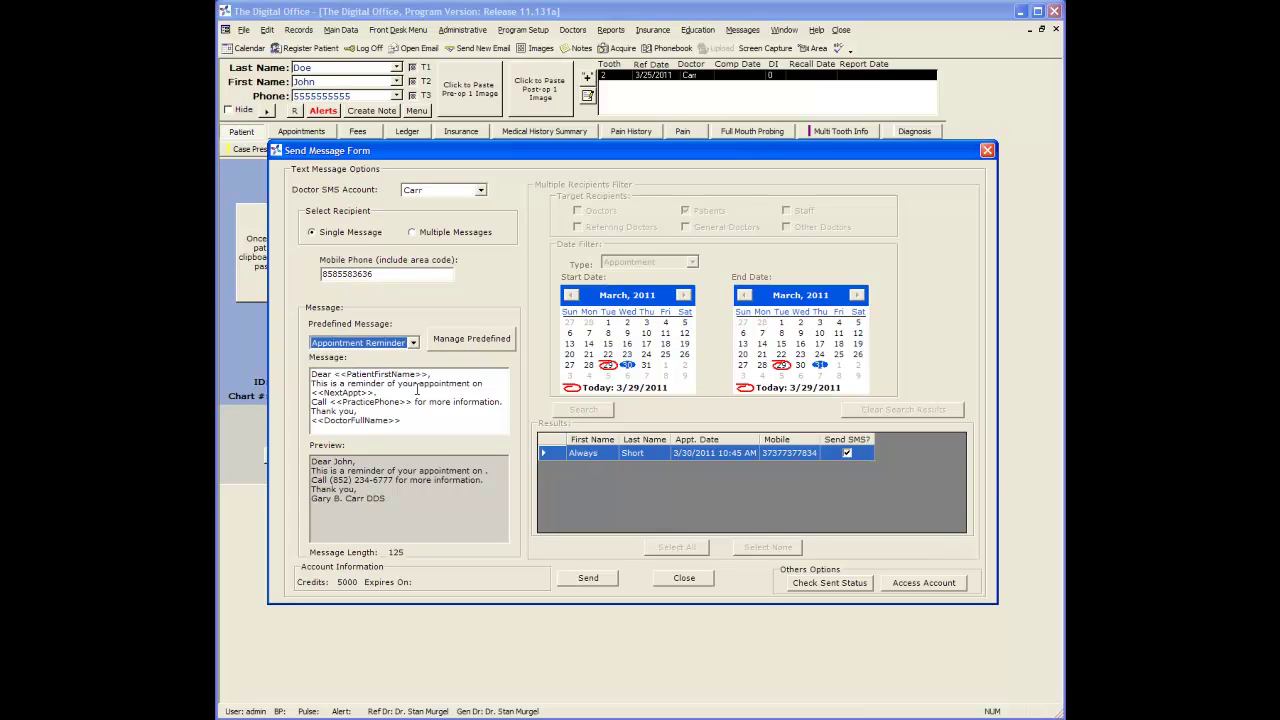
# - View the sent text message status window from the send message form, and close both windows
pyautogui.moveTo(557, 157); pyautogui.dragTo(555, 221)
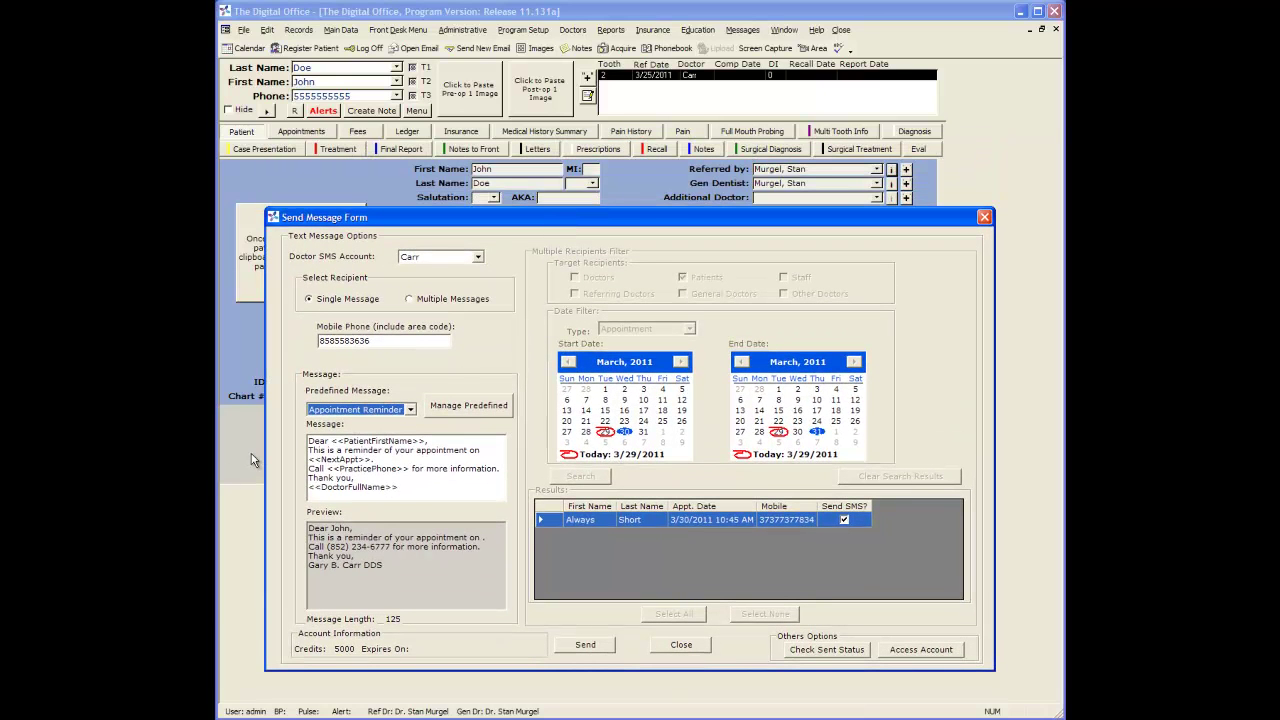
pyautogui.click(830, 652)
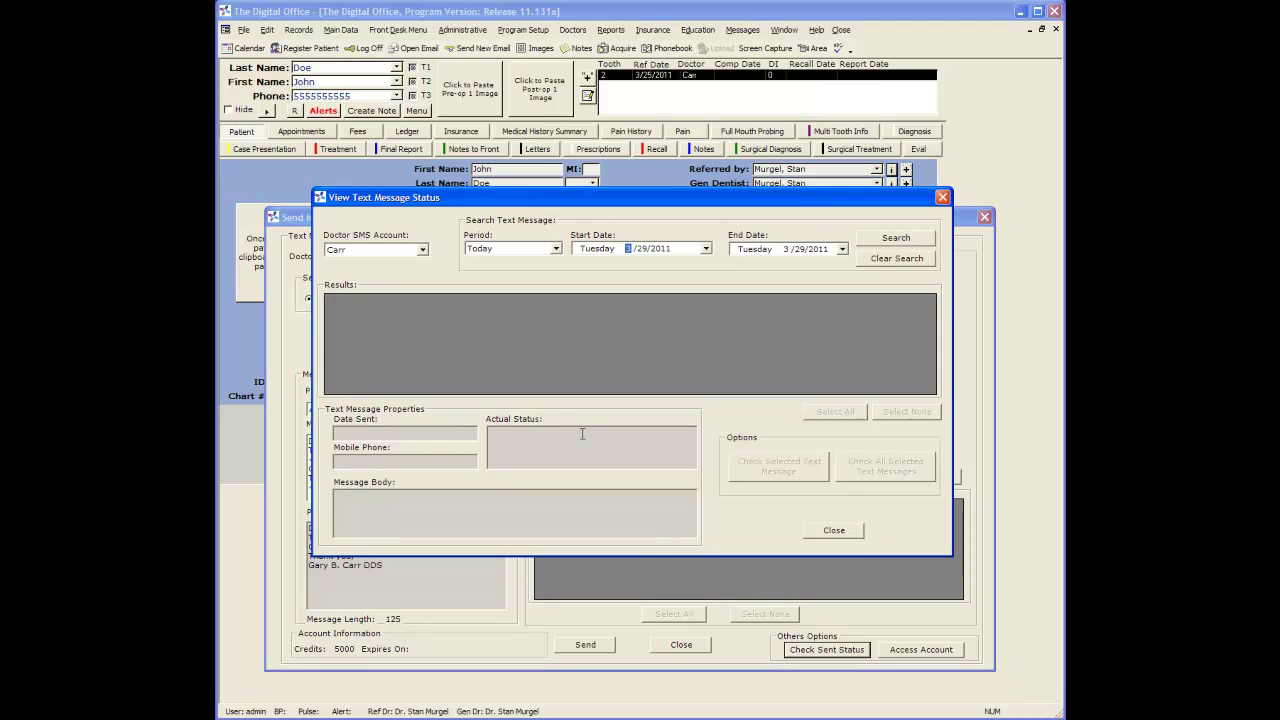
pyautogui.click(942, 197)
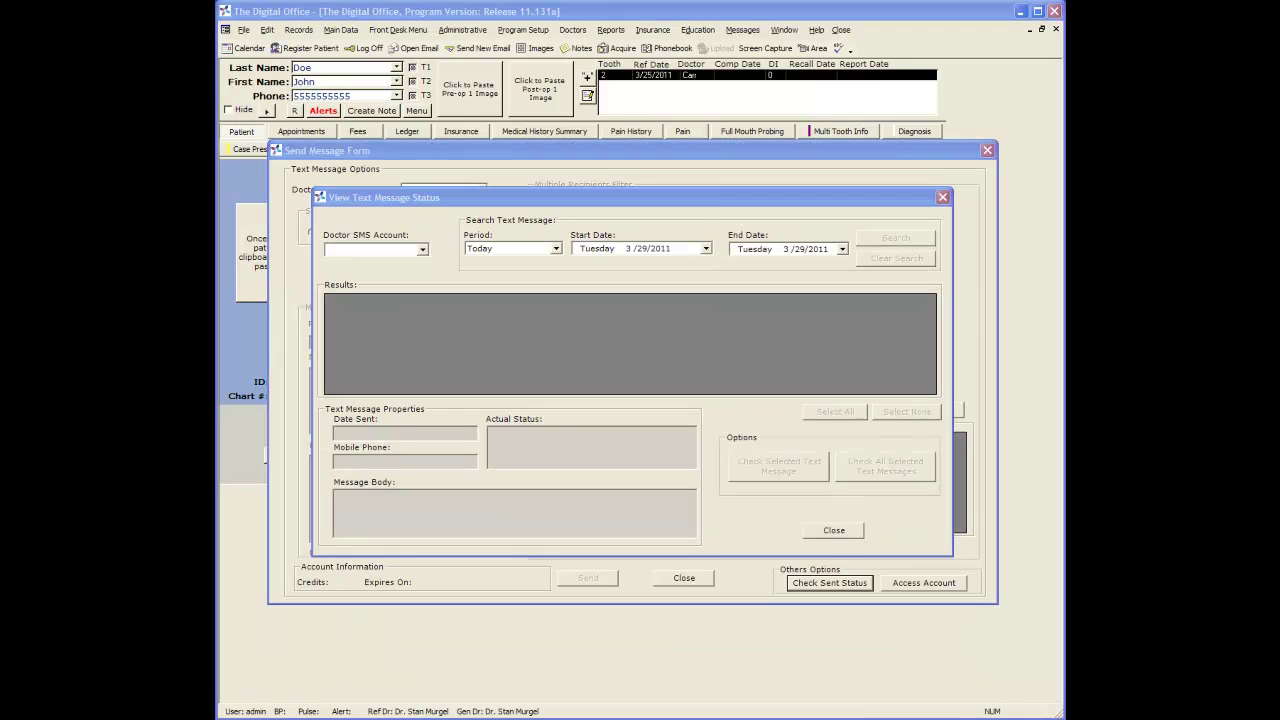
pyautogui.click(826, 532)
pyautogui.click(987, 151)
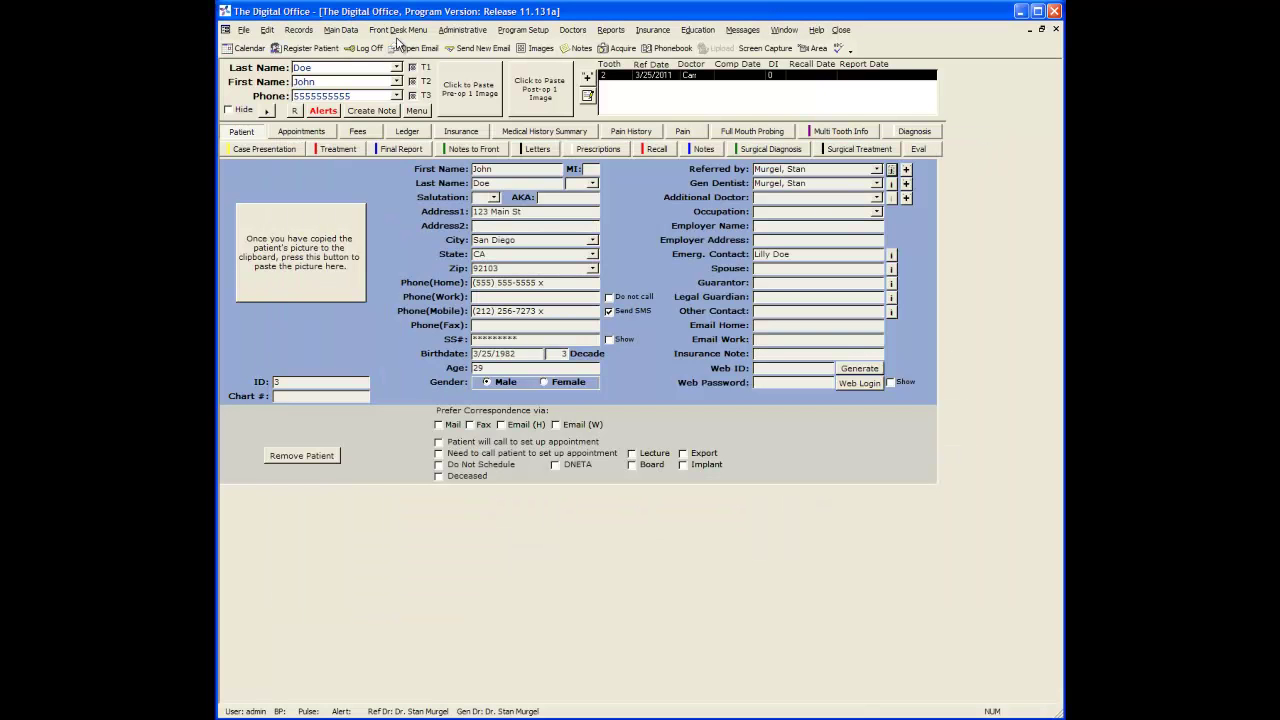
# - View the sent TDO text message status window directly from the front desk commands, and close it
pyautogui.click(384, 37)
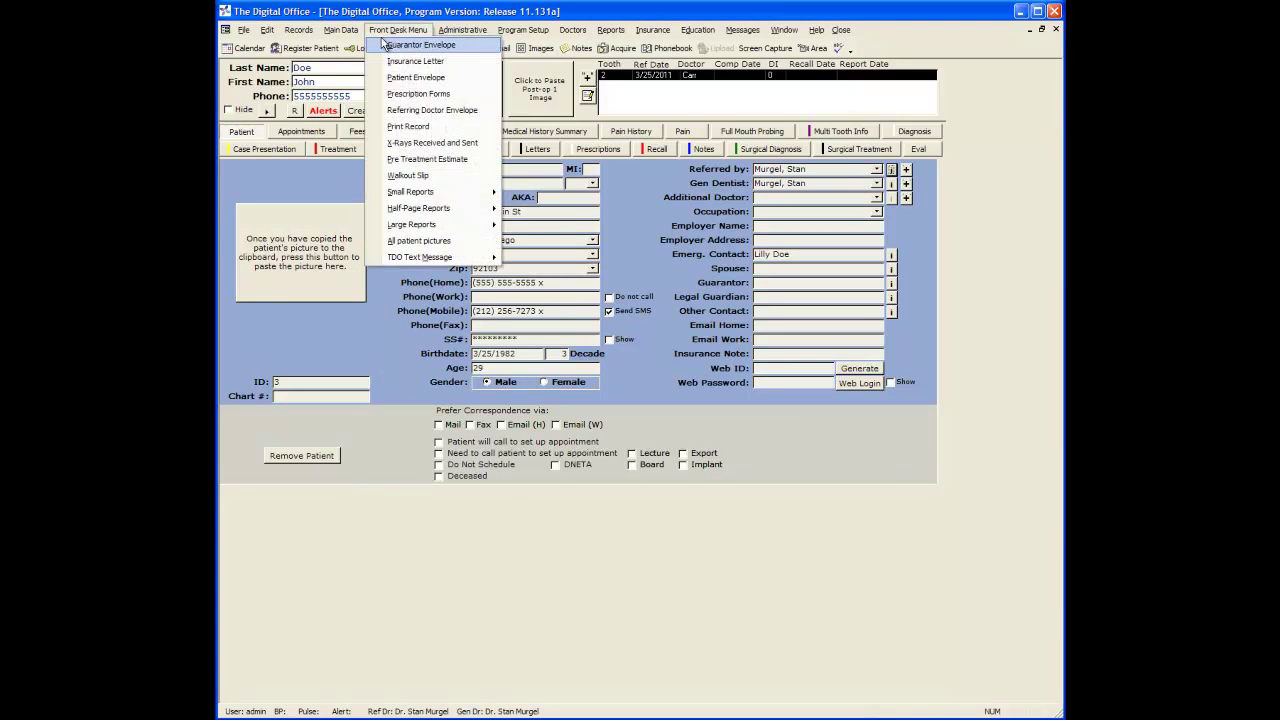
pyautogui.moveTo(419, 261)
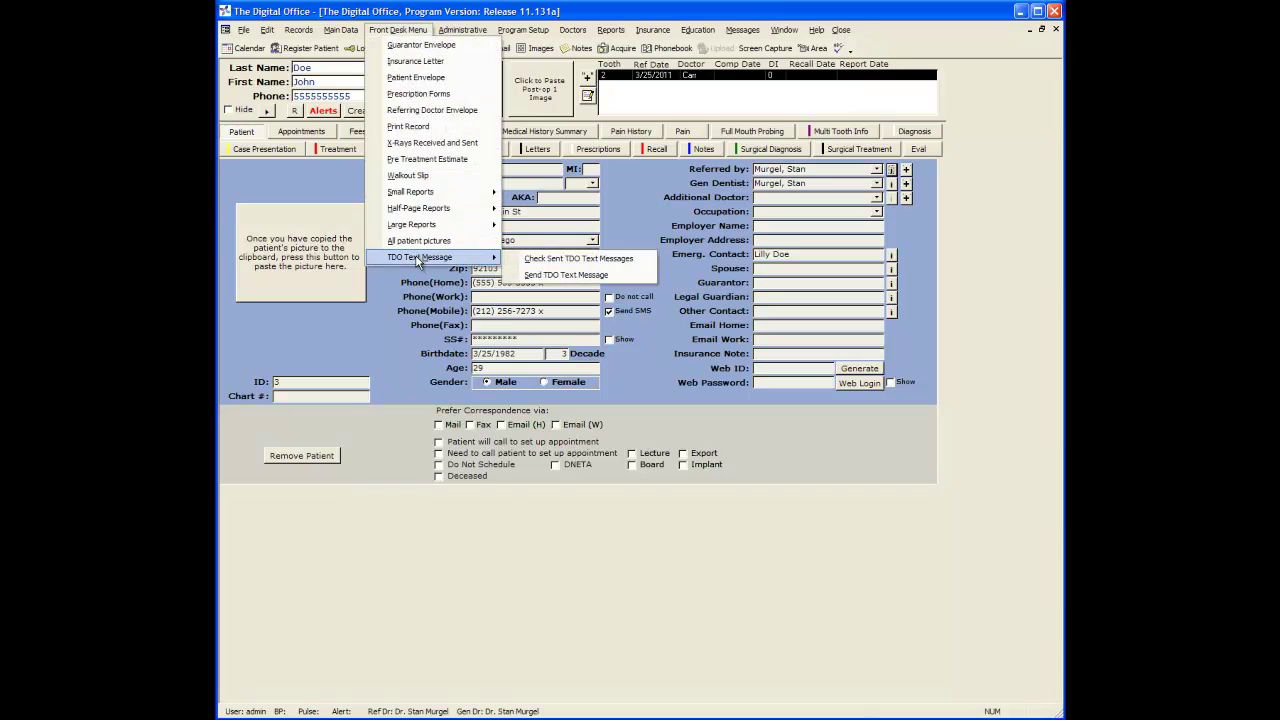
pyautogui.click(561, 259)
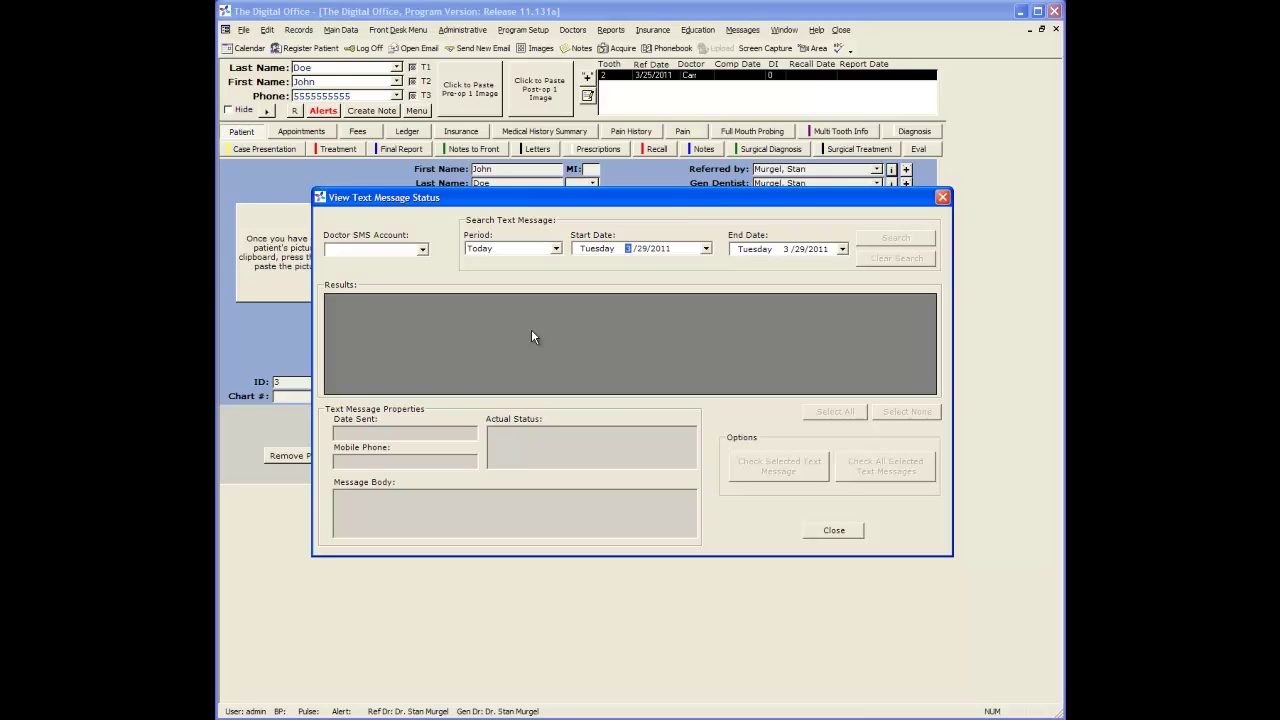
pyautogui.click(942, 197)
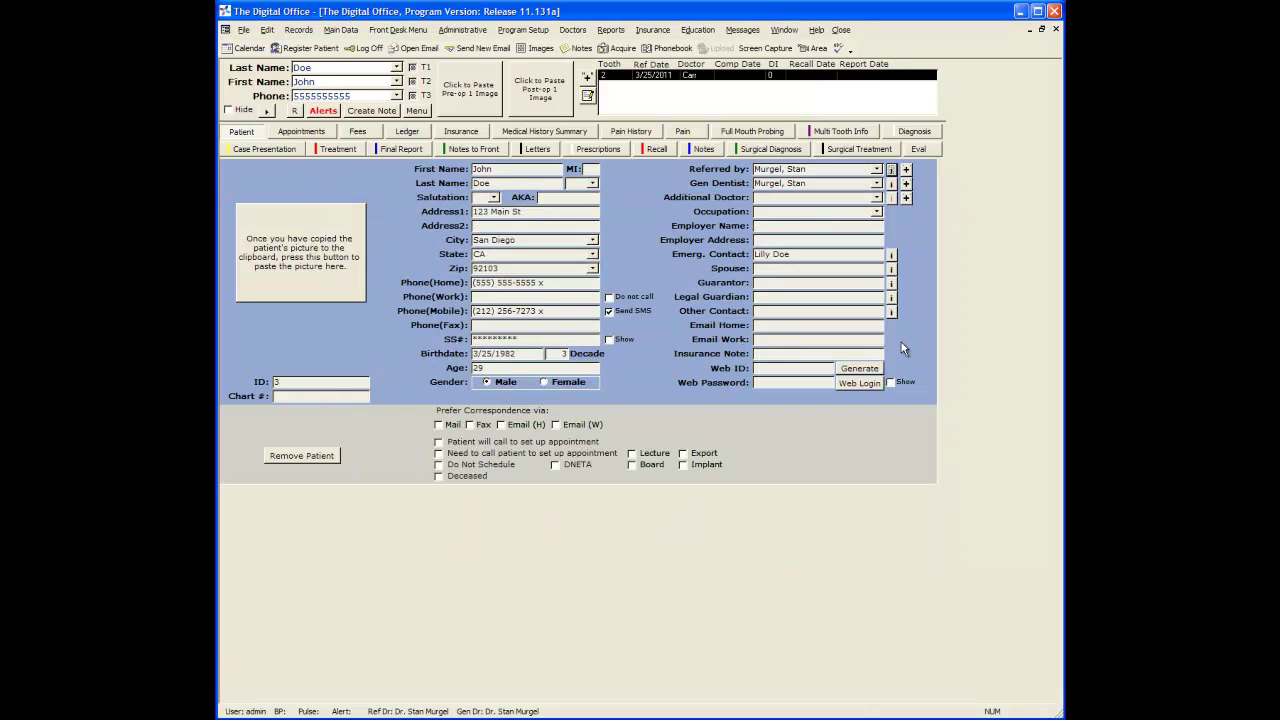